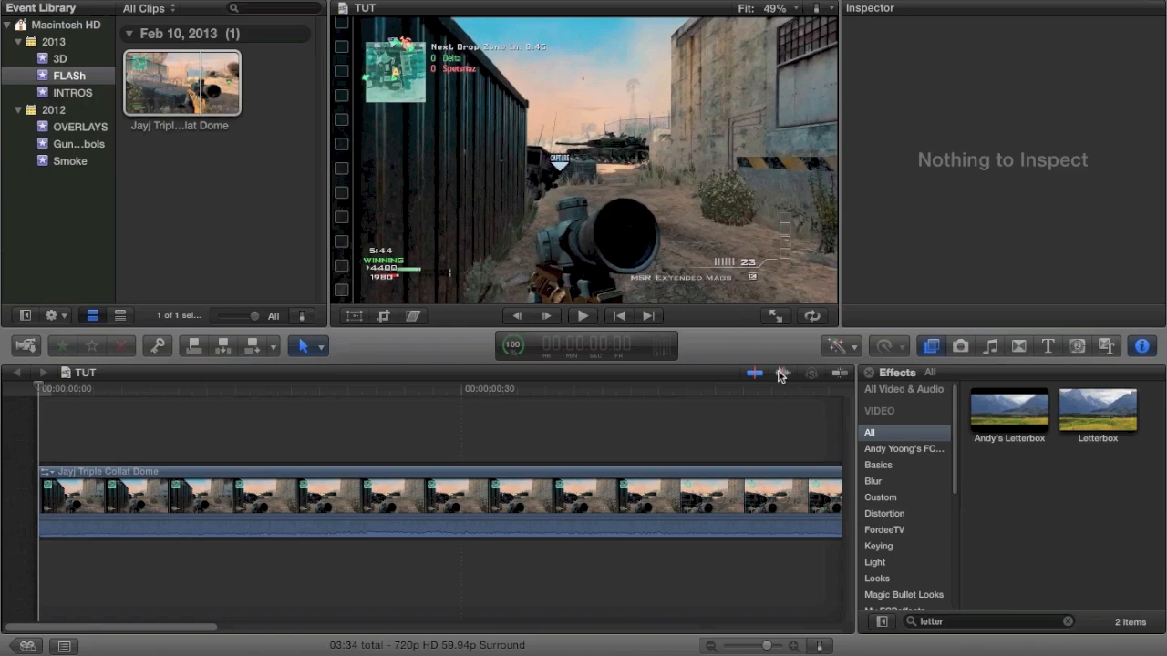
Clear the old letter search and list all 145 video effects so Bad TV is visible
left_click(888, 389)
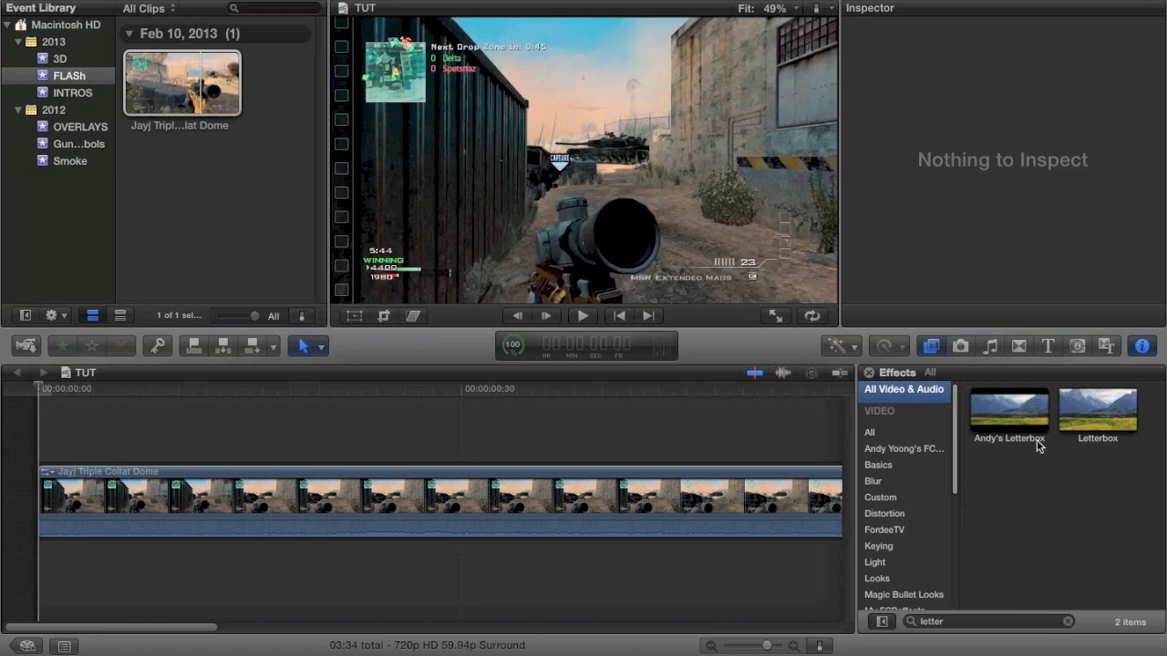
left_click(1069, 624)
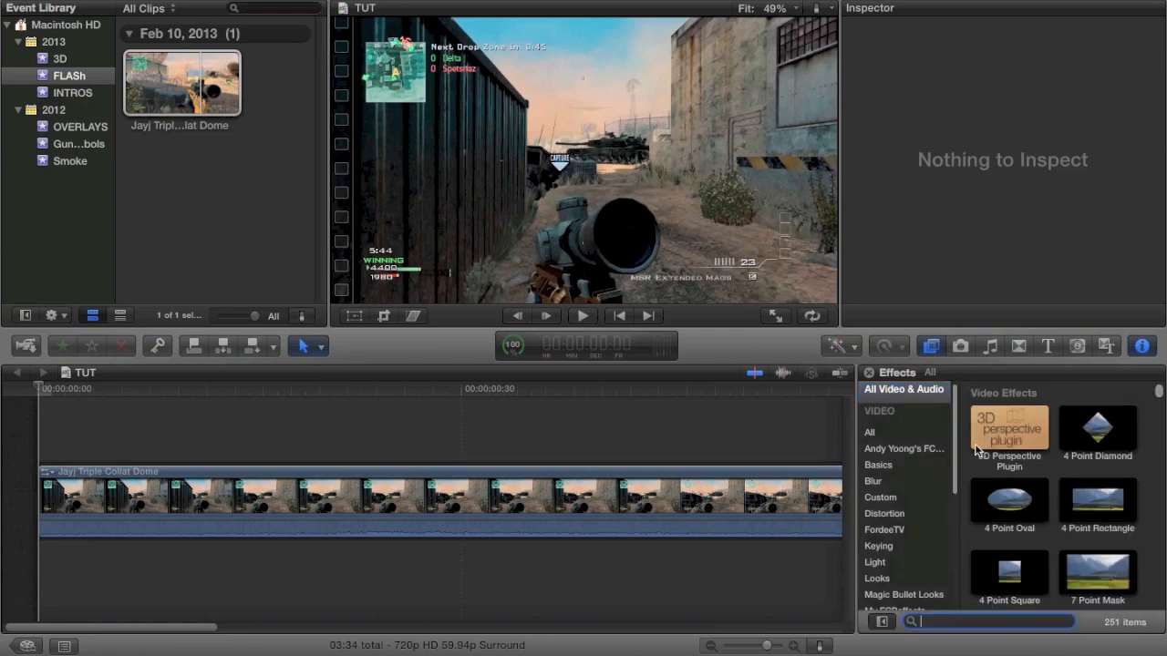
left_click(897, 446)
left_click(905, 434)
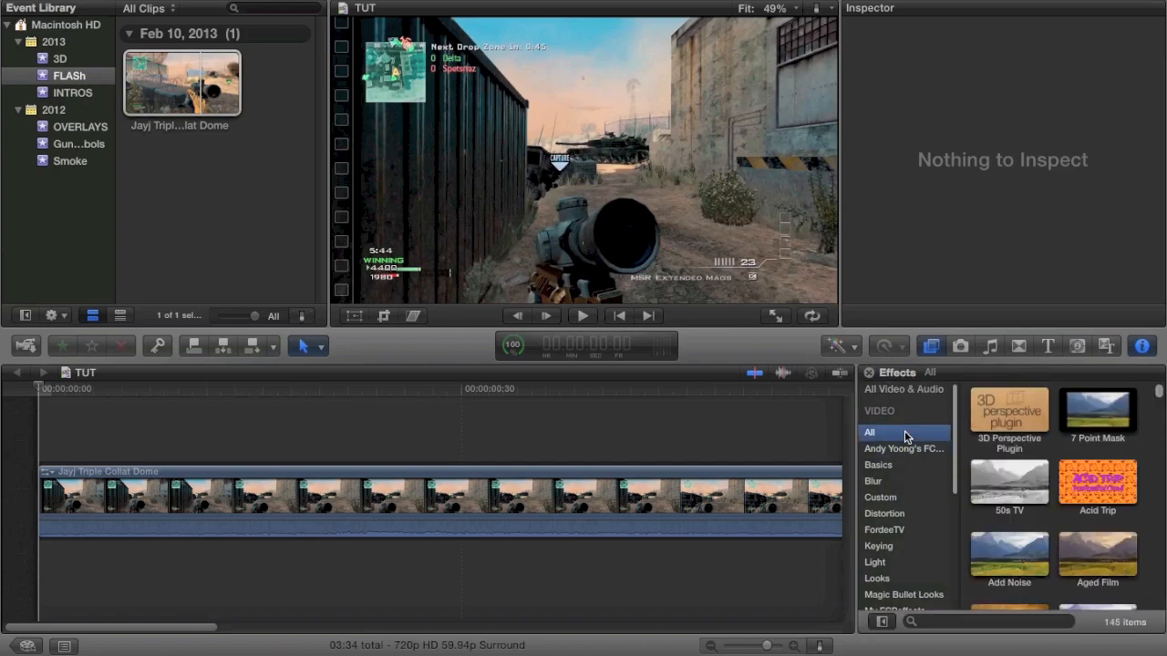
scroll(1077, 507, "down", 3)
scroll(1076, 507, "down", 2)
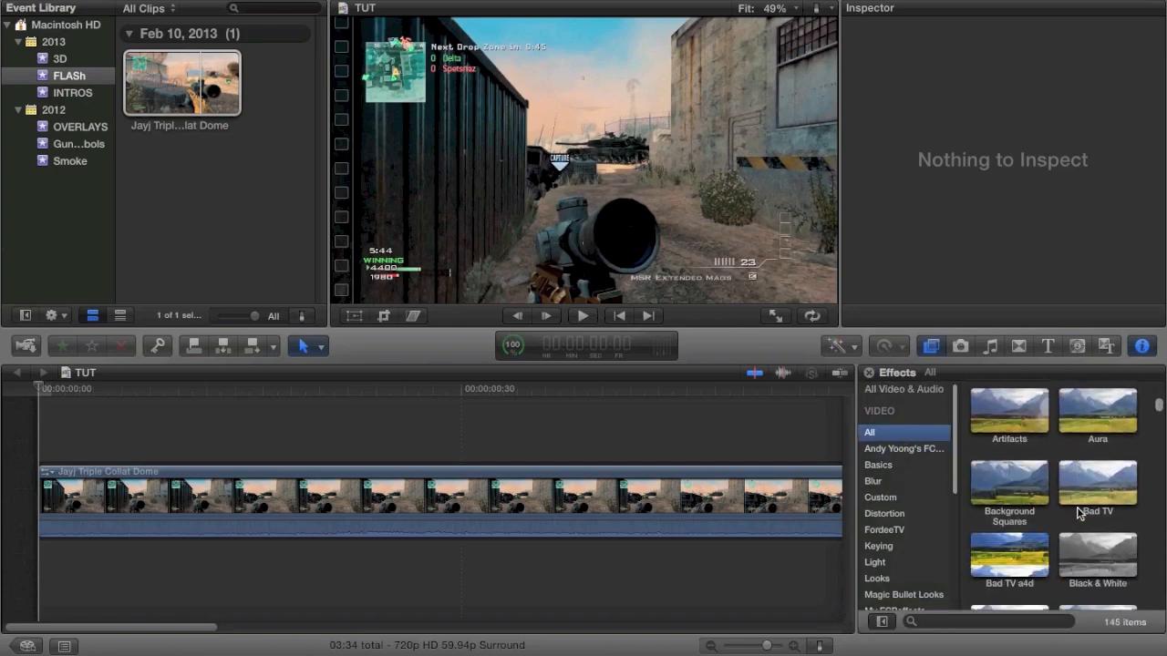
left_click_drag(1074, 472, 562, 495)
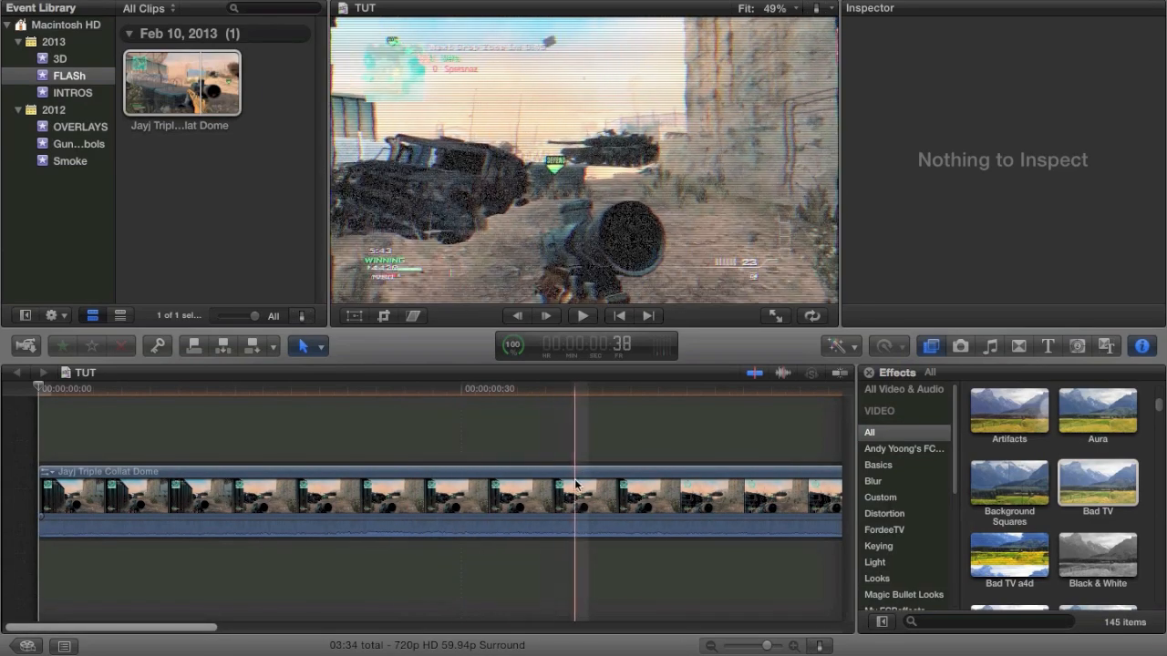
Raise the Bad TV amount to 100 and set Static Blend Mode to Color Dodge
left_click(594, 493)
mouse_move(985, 110)
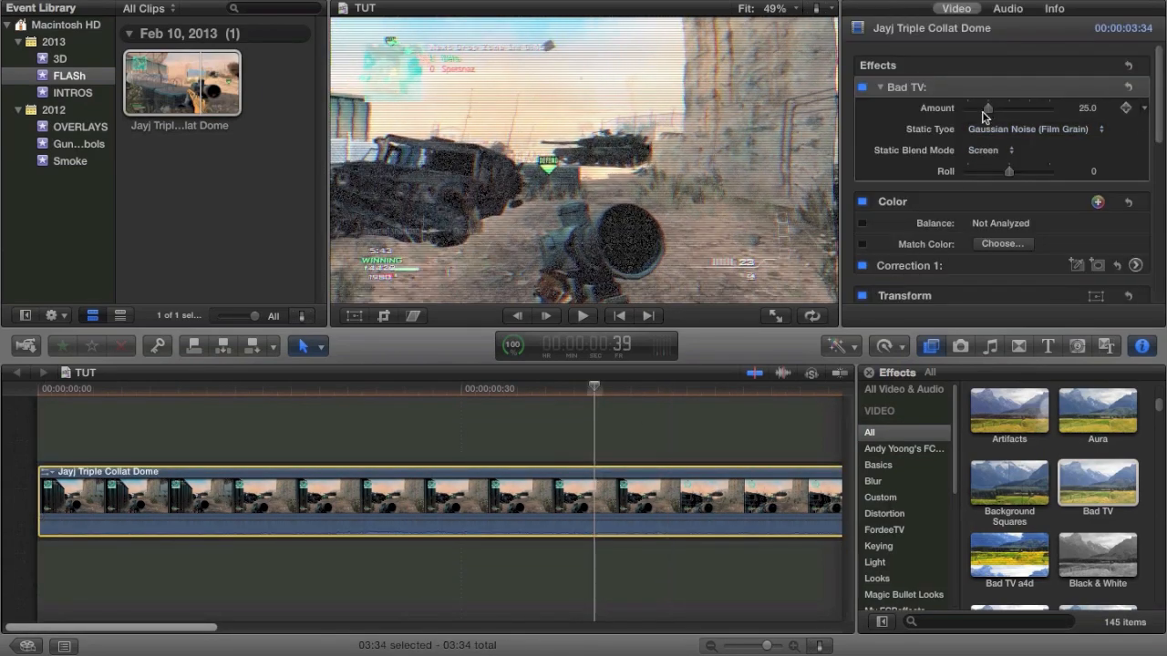
left_click_drag(988, 109, 1050, 109)
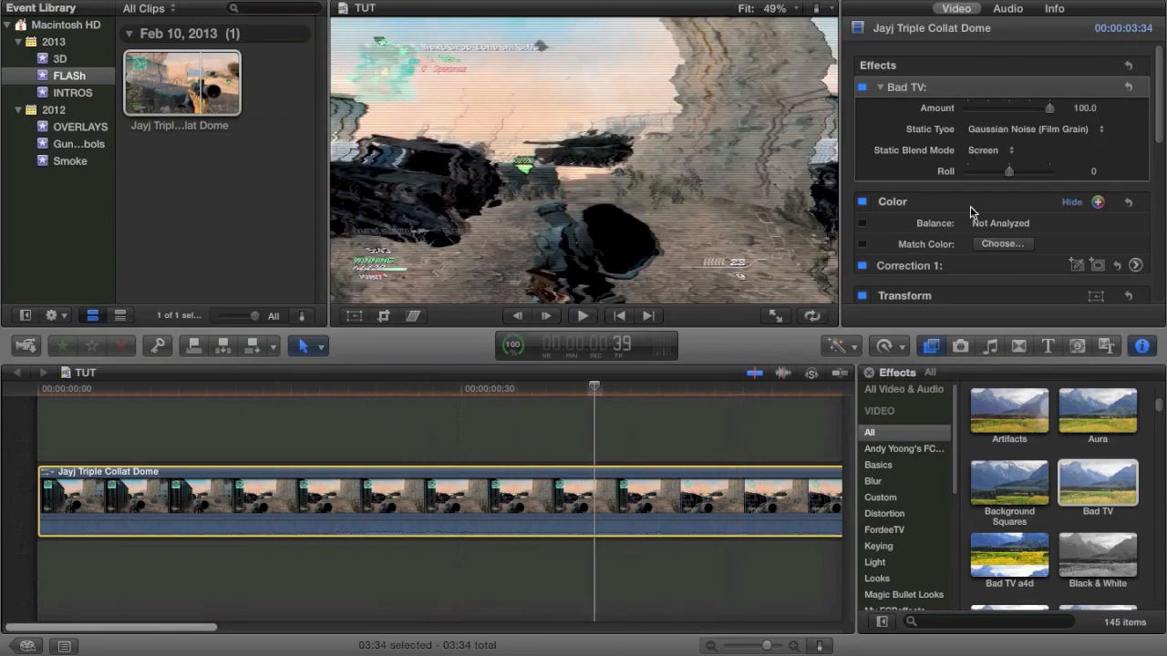
left_click(979, 153)
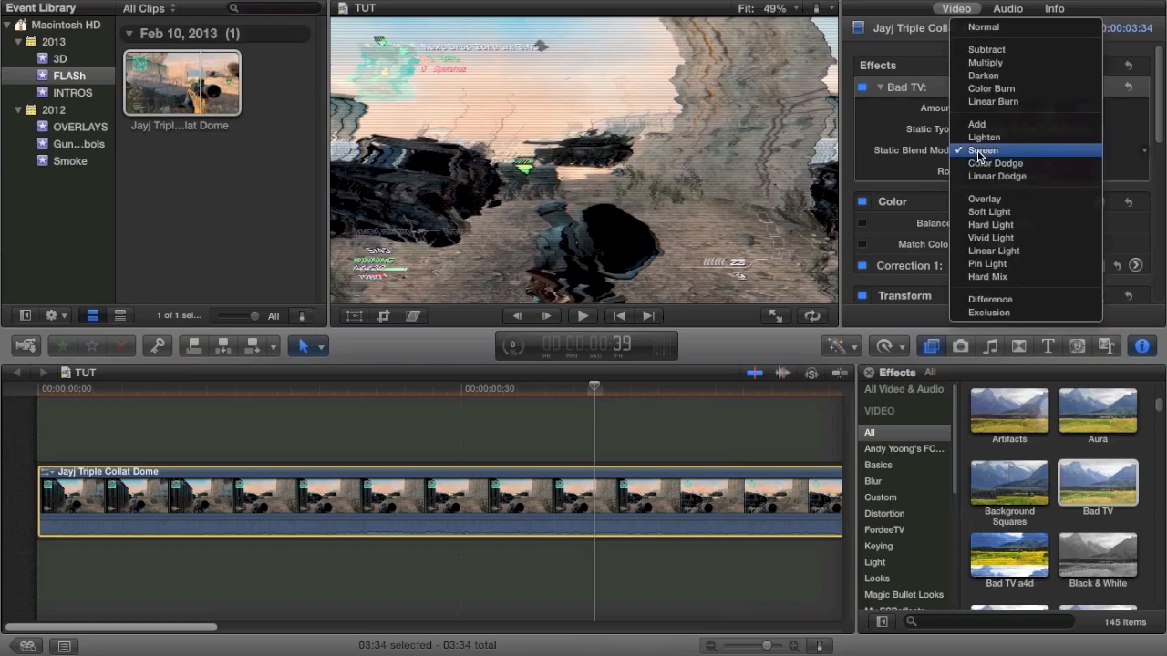
left_click(977, 124)
left_click(977, 152)
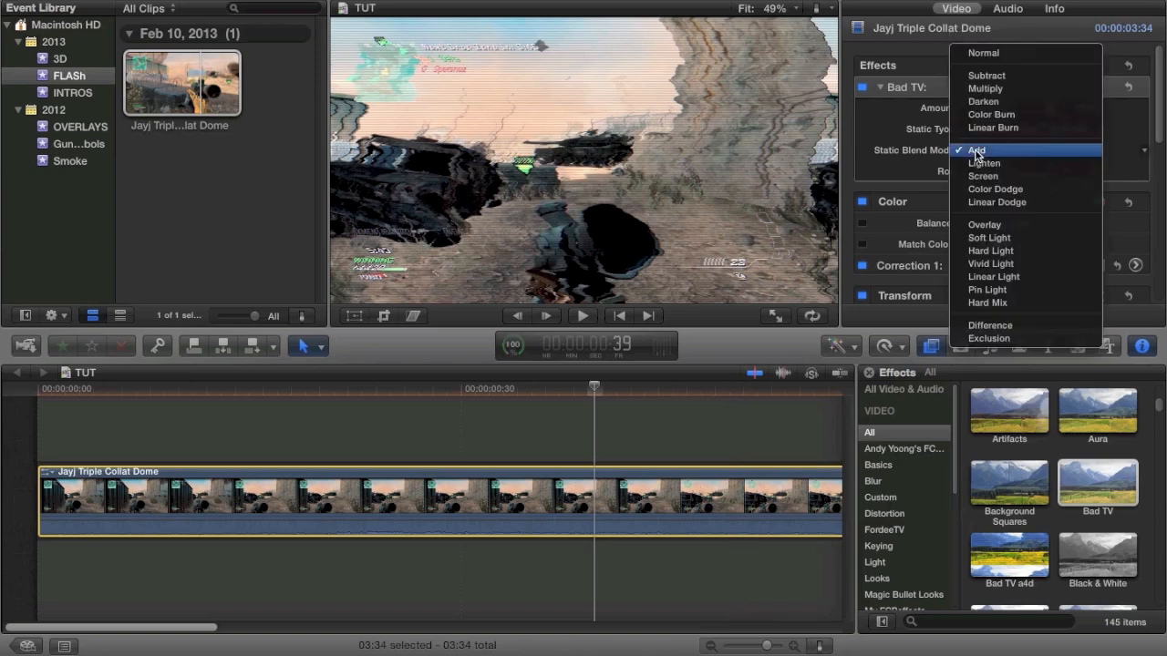
left_click(993, 189)
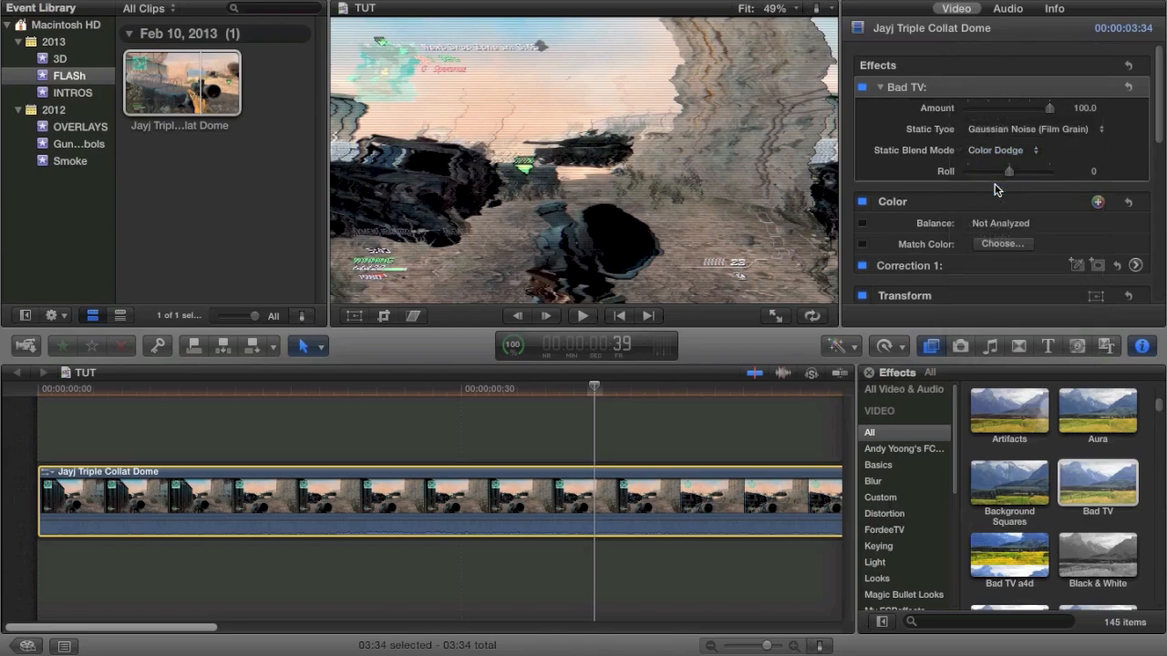
Set the Bad TV roll to -52, splitting the gameplay frame
left_click_drag(1016, 174, 1044, 171)
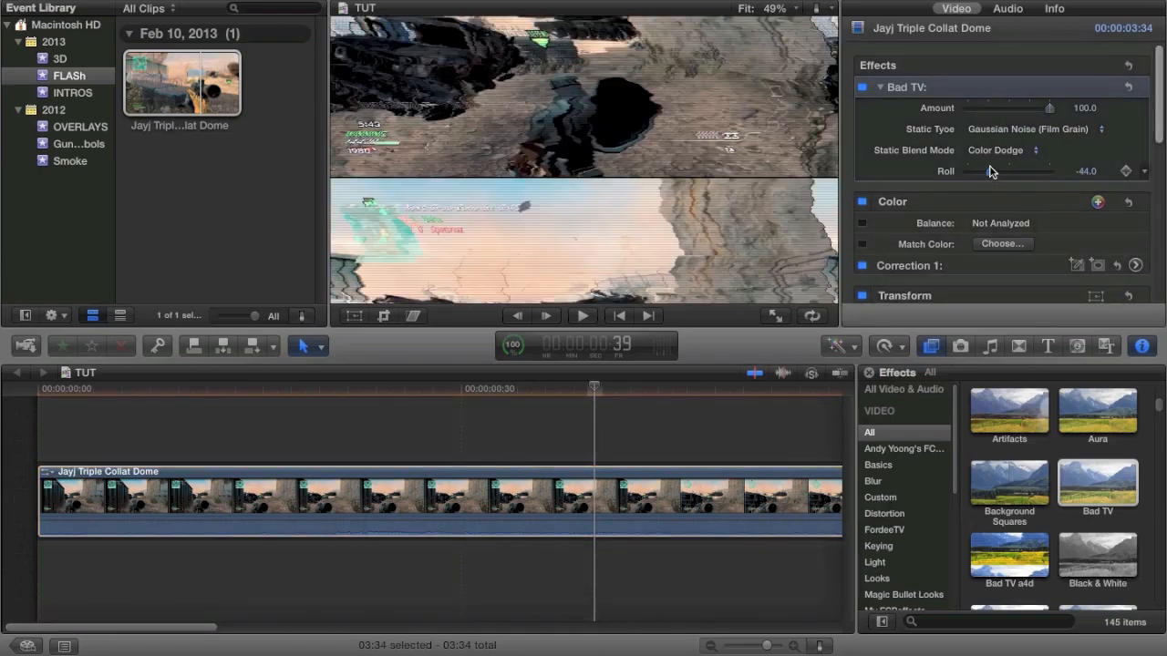
left_click_drag(1044, 172, 986, 171)
left_click(410, 492)
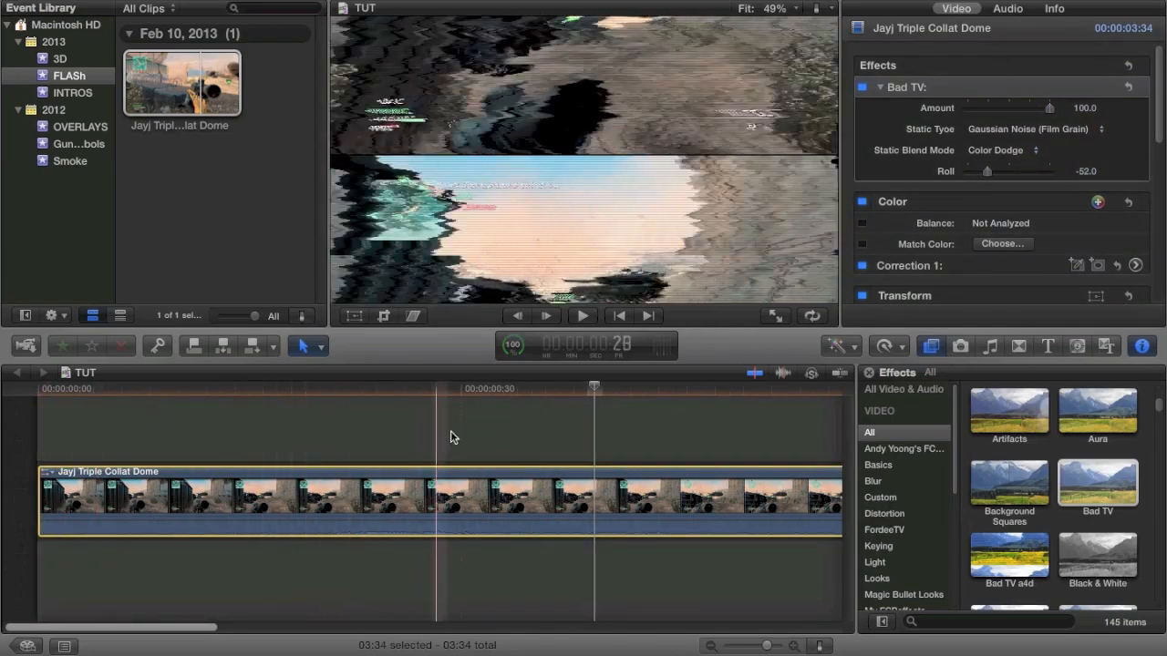
Keyframe the Bad TV roll from -100 at the clip start to about -89 a little later
left_click(73, 510)
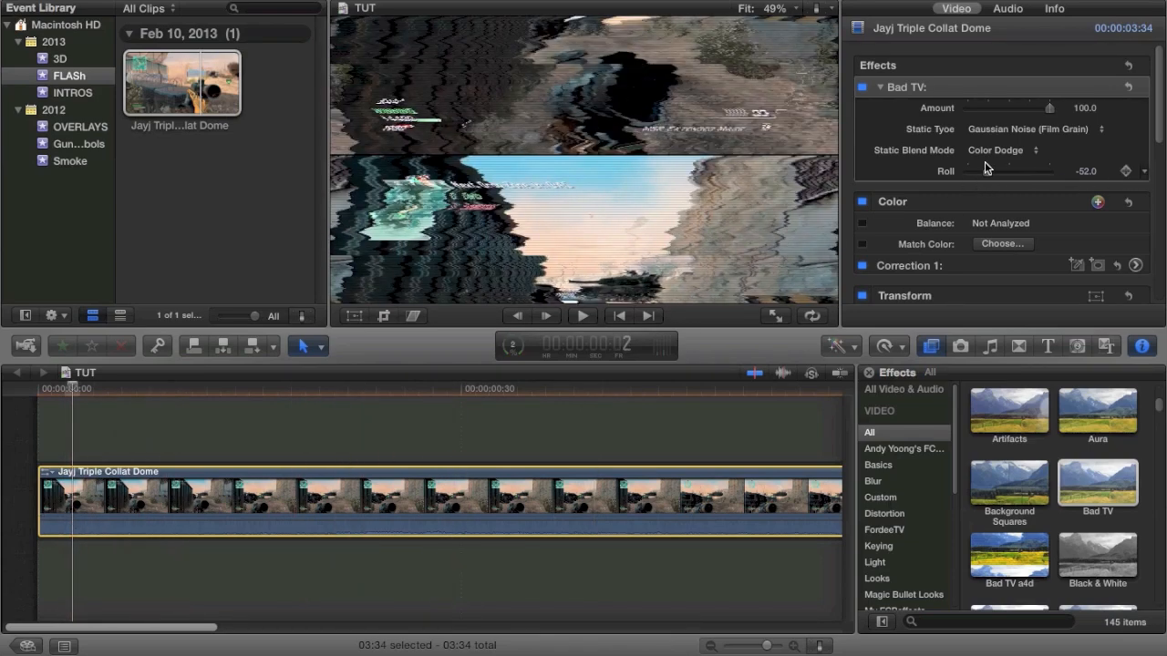
left_click_drag(988, 171, 968, 171)
key("Home")
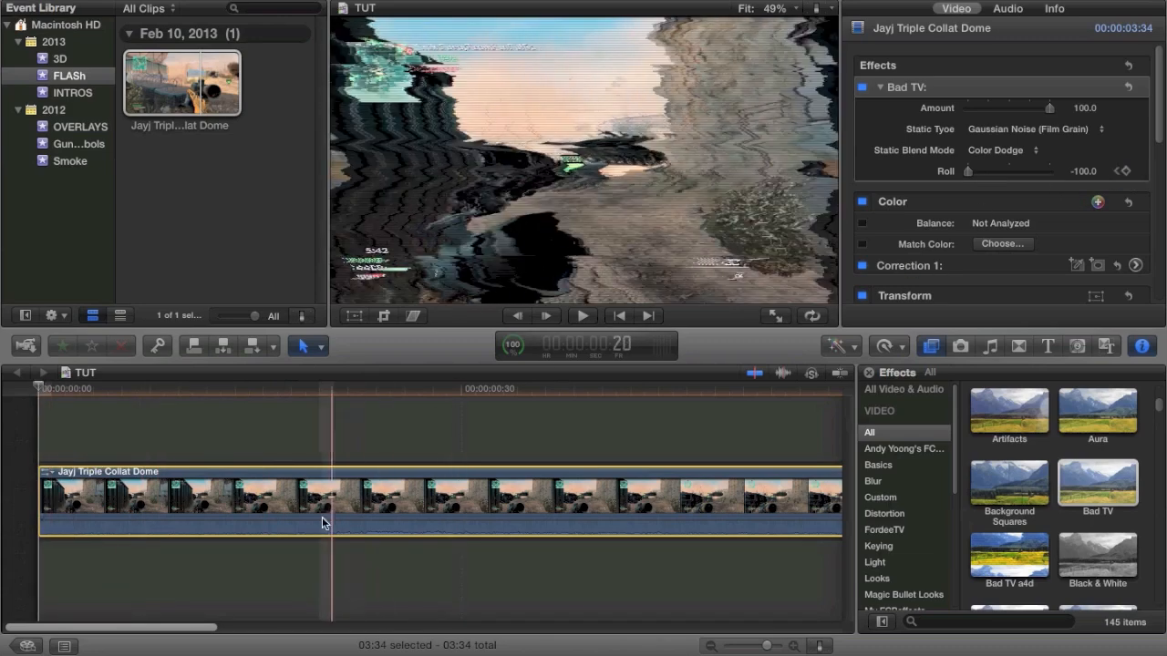
left_click(294, 516)
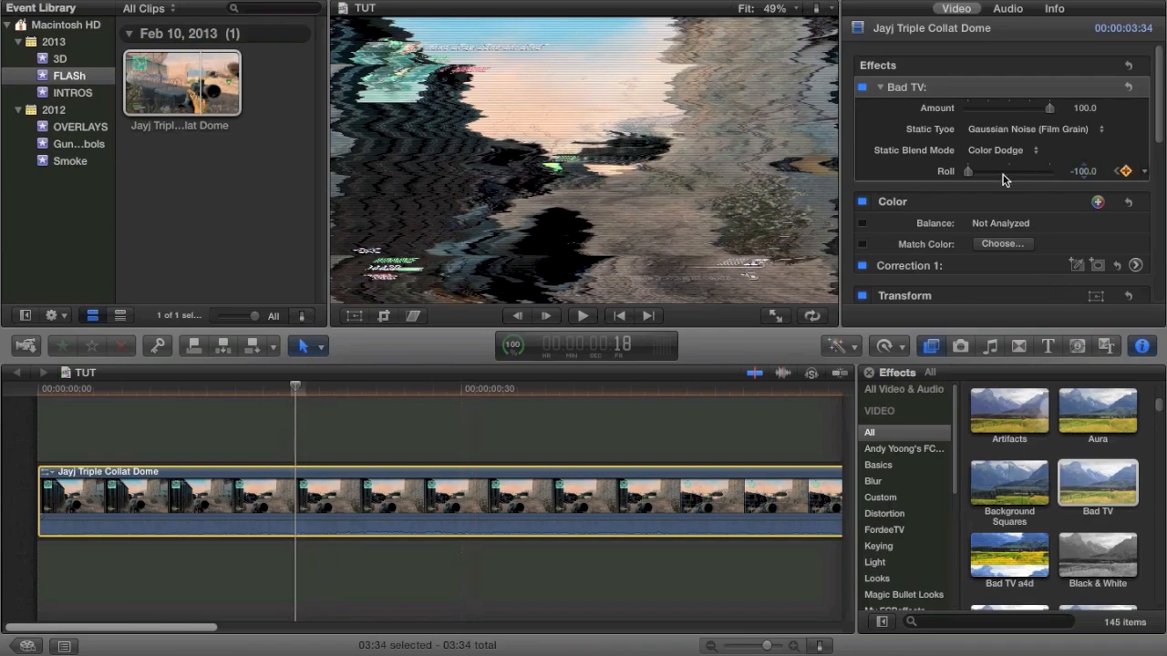
left_click_drag(1003, 179, 1034, 179)
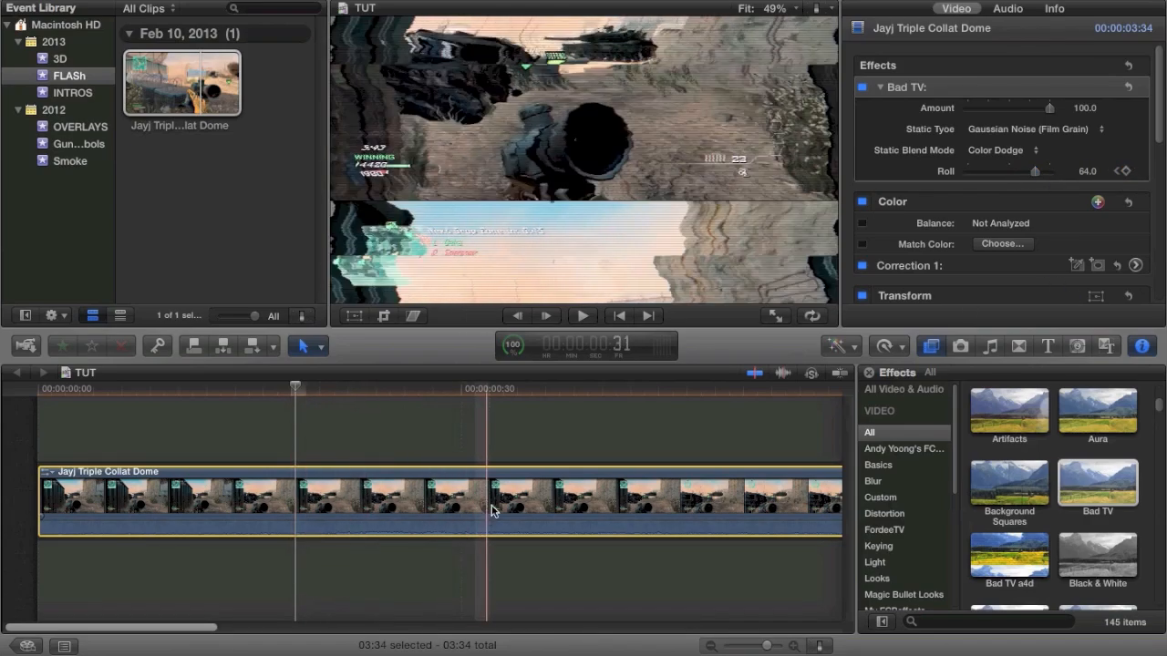
left_click_drag(1030, 176, 984, 172)
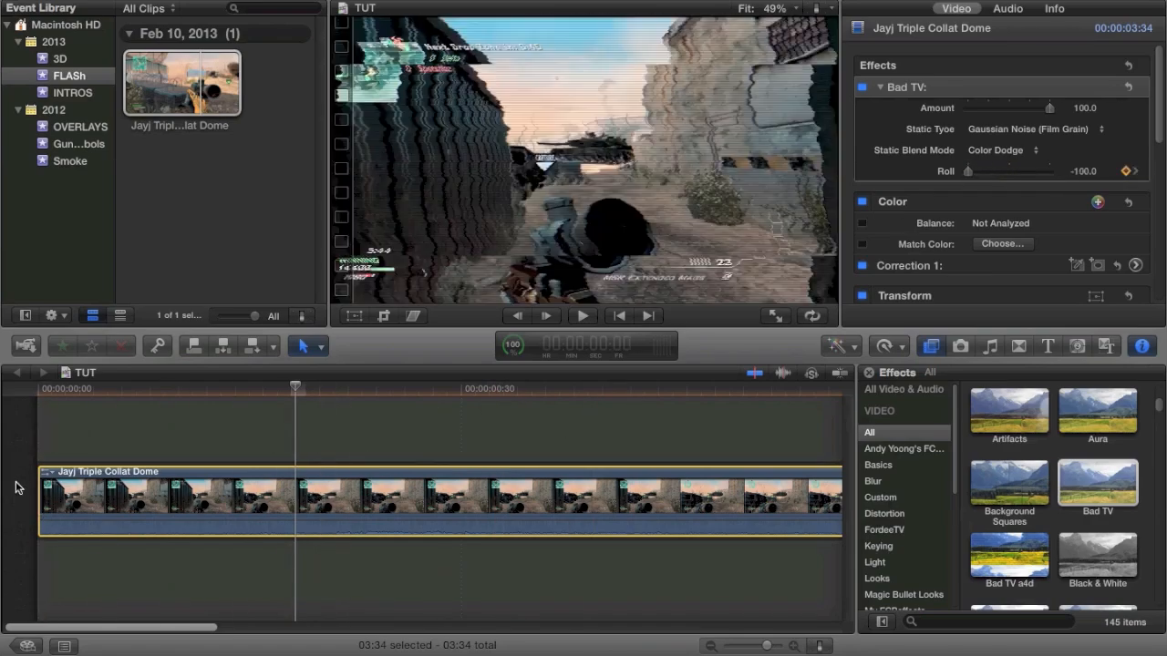
Preview the roll by playback and scrubbing, then remove the Bad TV effect
key("space")
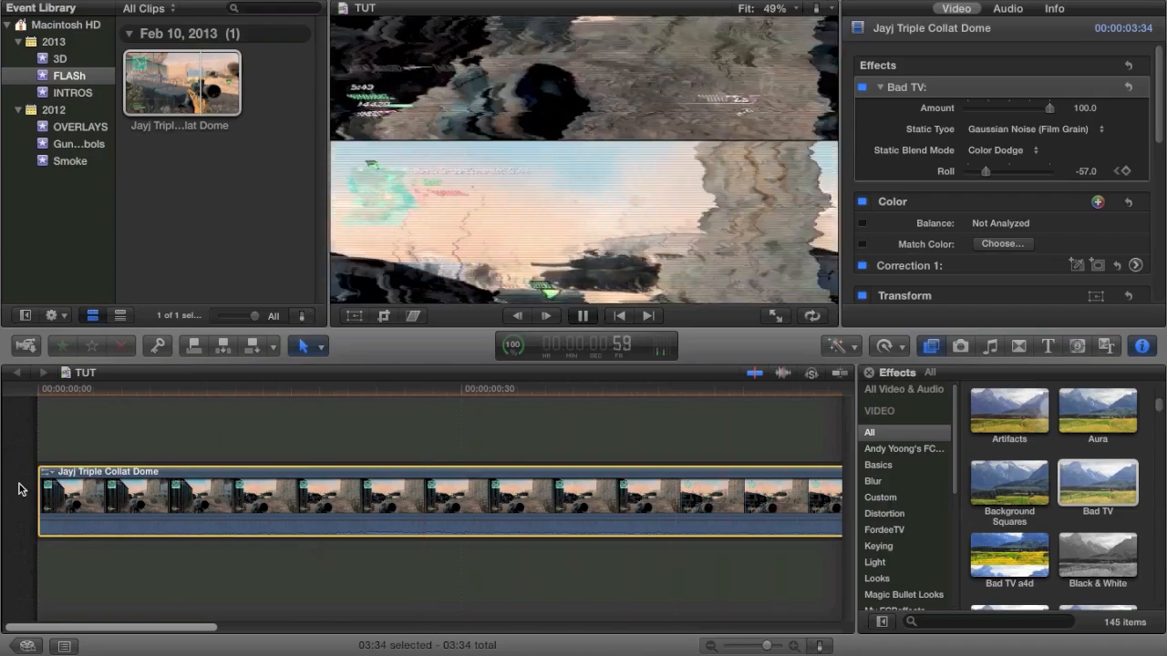
key("space")
left_click_drag(105, 467, 190, 499)
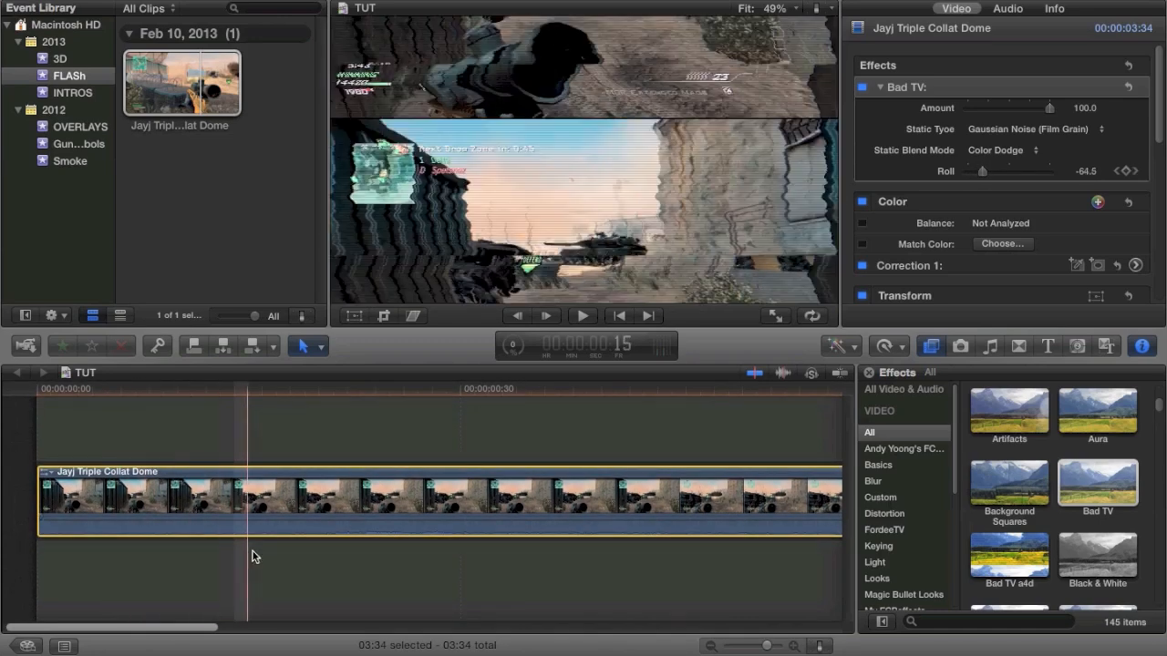
mouse_move(1002, 87)
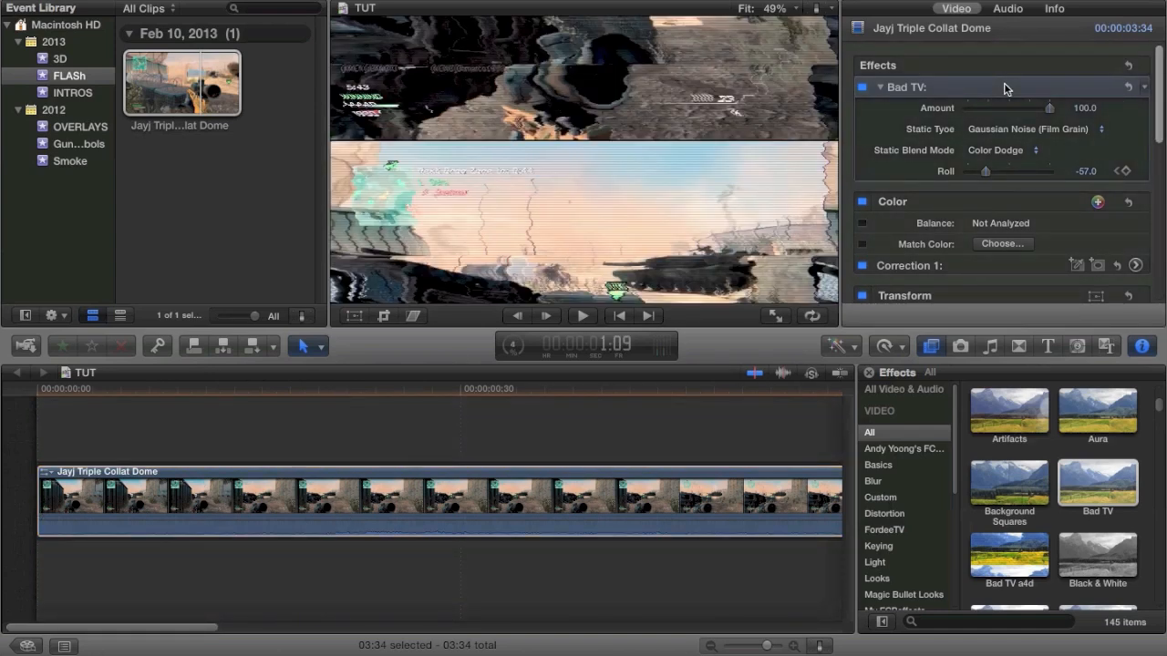
key("Delete")
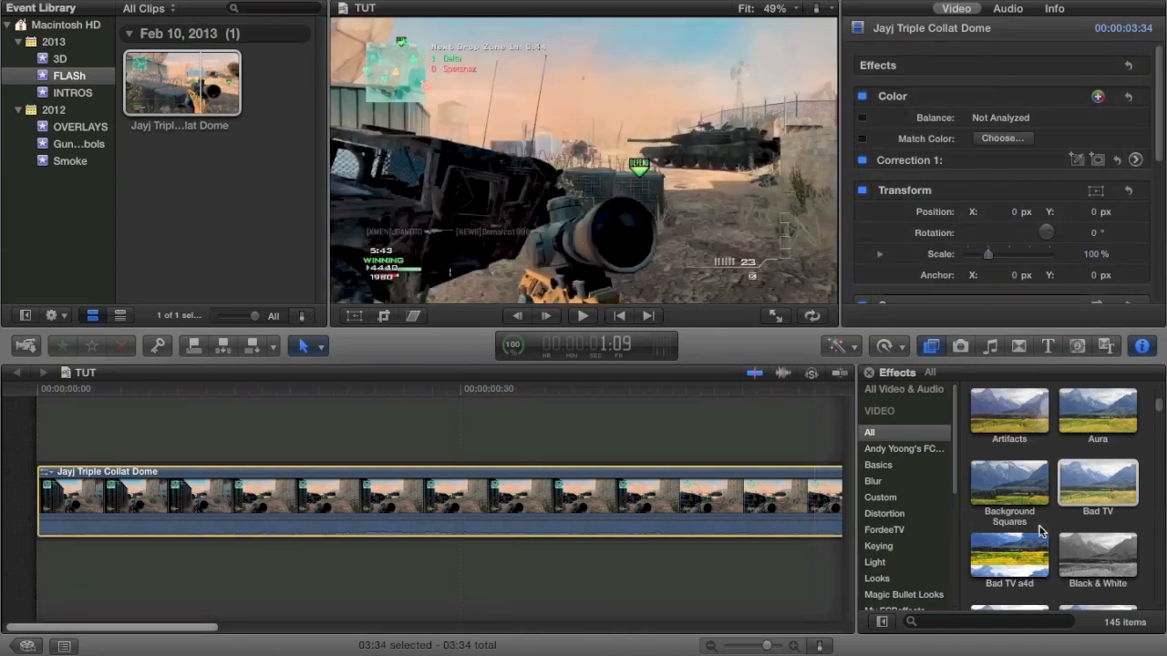
scroll(1040, 532, "down", 2)
Apply Bad TV a4d to the gameplay clip and select it to show its settings
left_click(1003, 500)
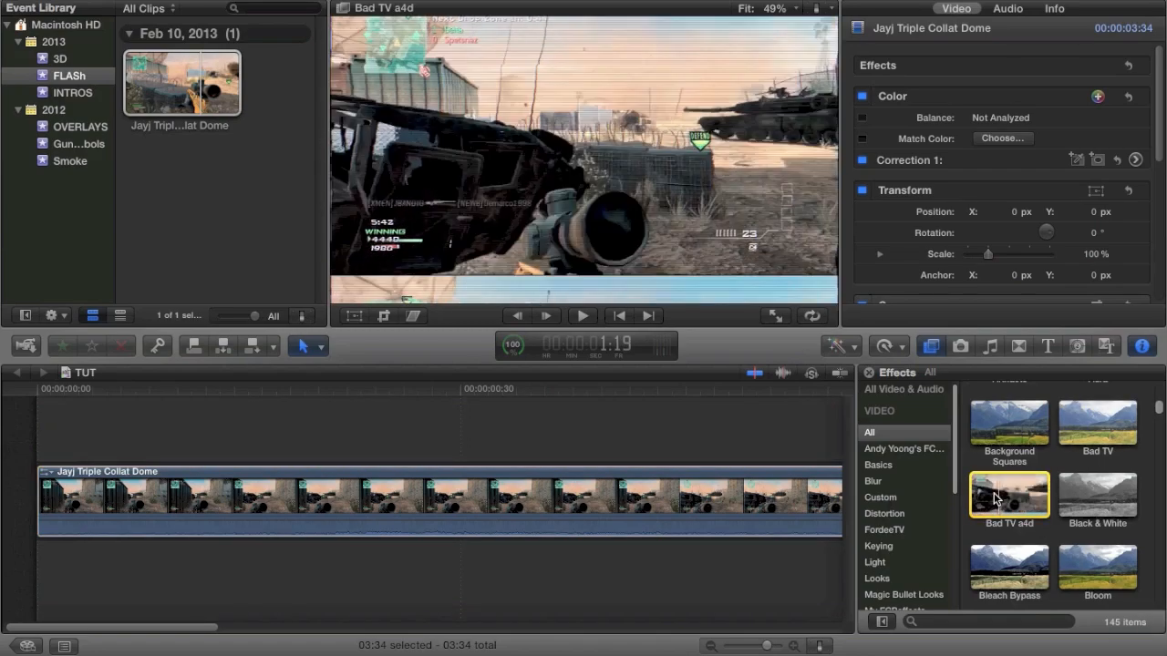
mouse_move(996, 498)
left_mouse_down()
mouse_move(518, 539)
mouse_move(524, 510)
left_mouse_up()
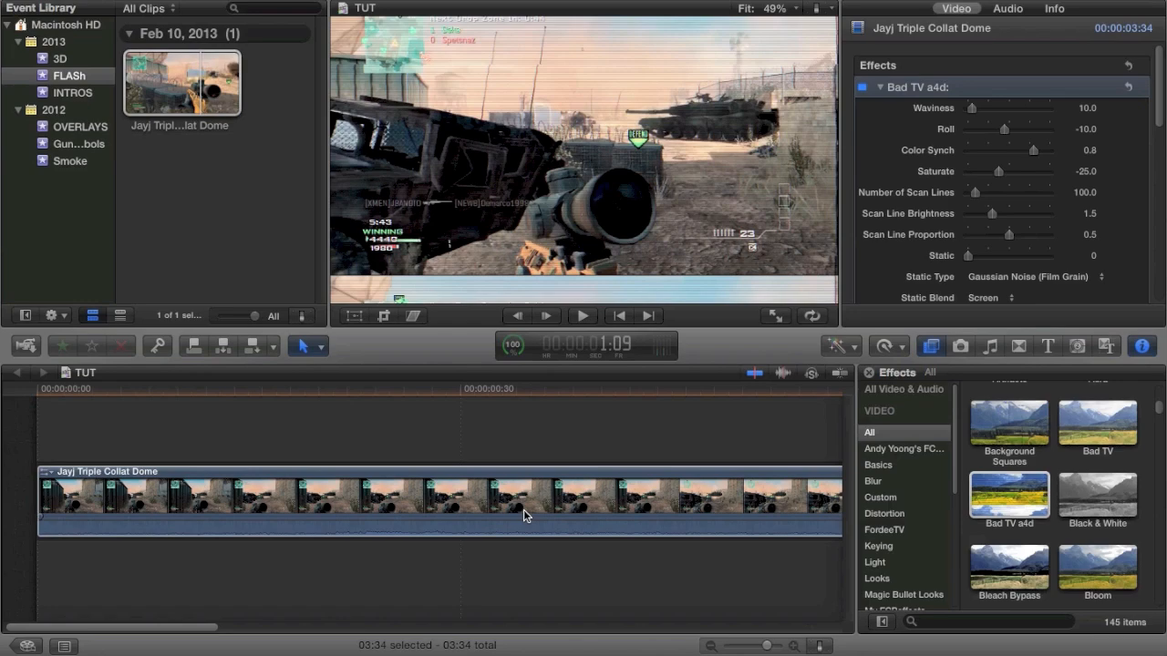
left_click(523, 510)
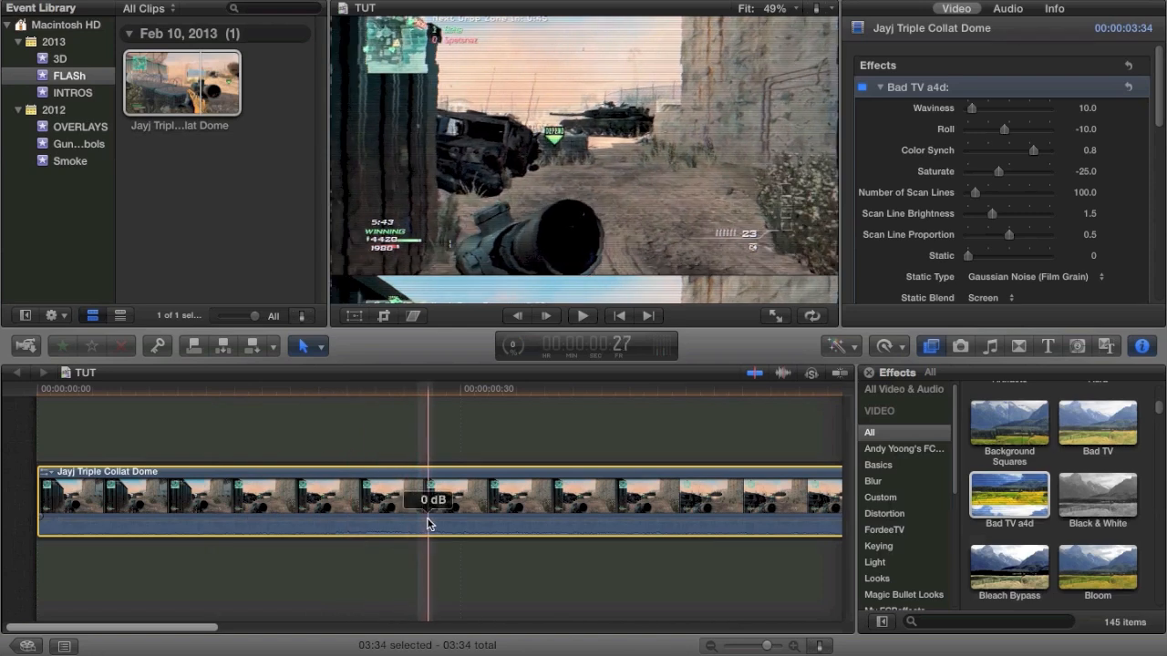
left_click(335, 506)
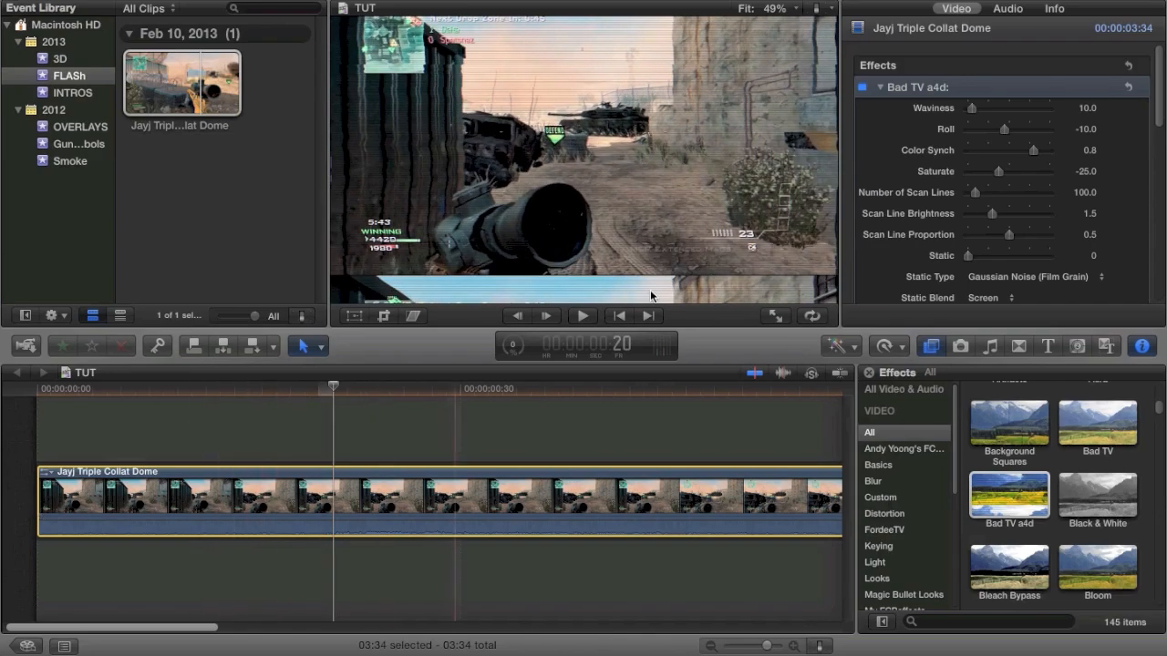
scroll(918, 158, "down", 1)
left_click_drag(1001, 84, 1049, 82)
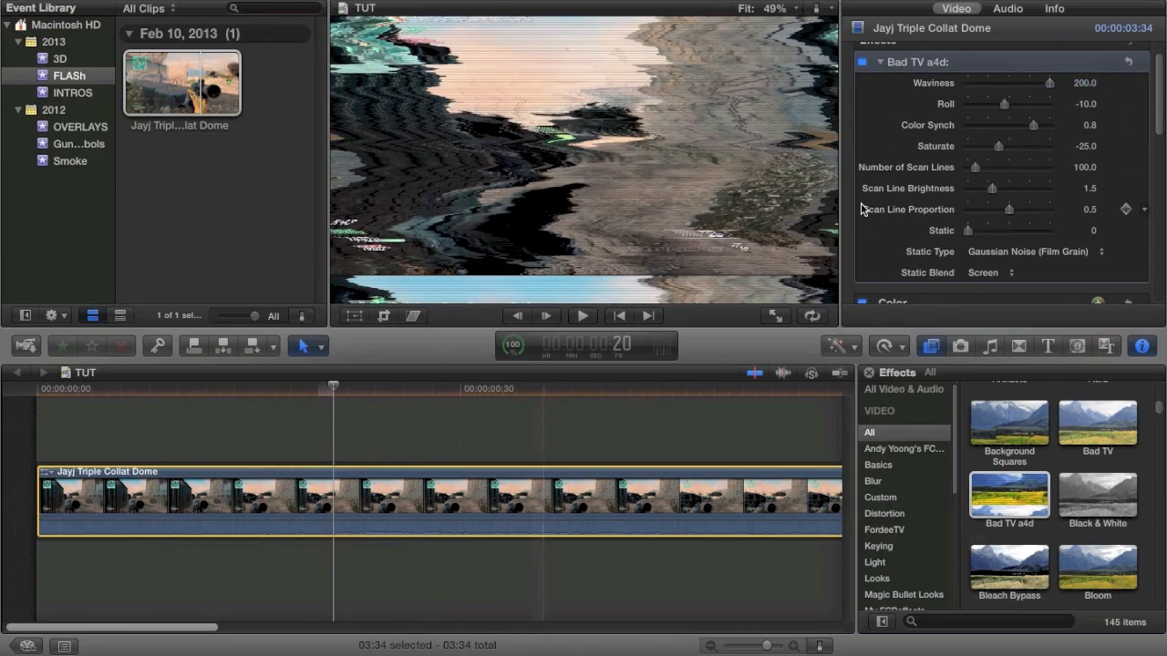
Set waviness to 51, reduce the static noise, and tone scan line brightness to 1.46
left_click(988, 83)
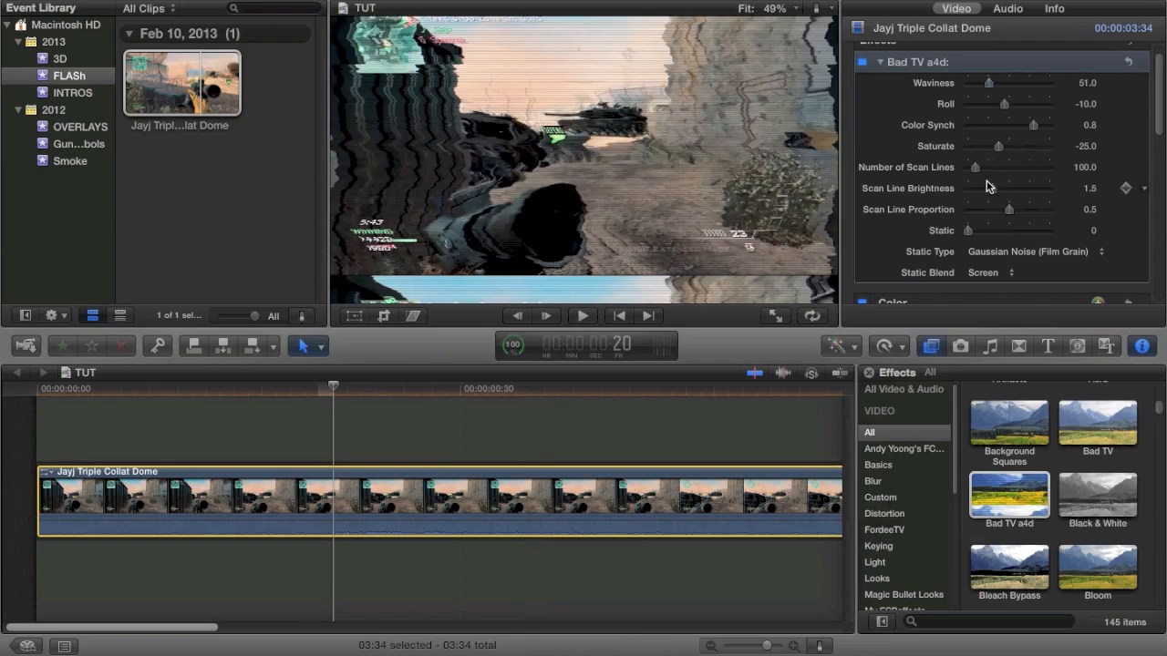
scroll(991, 209, "down", 1)
left_click_drag(989, 226, 1163, 227)
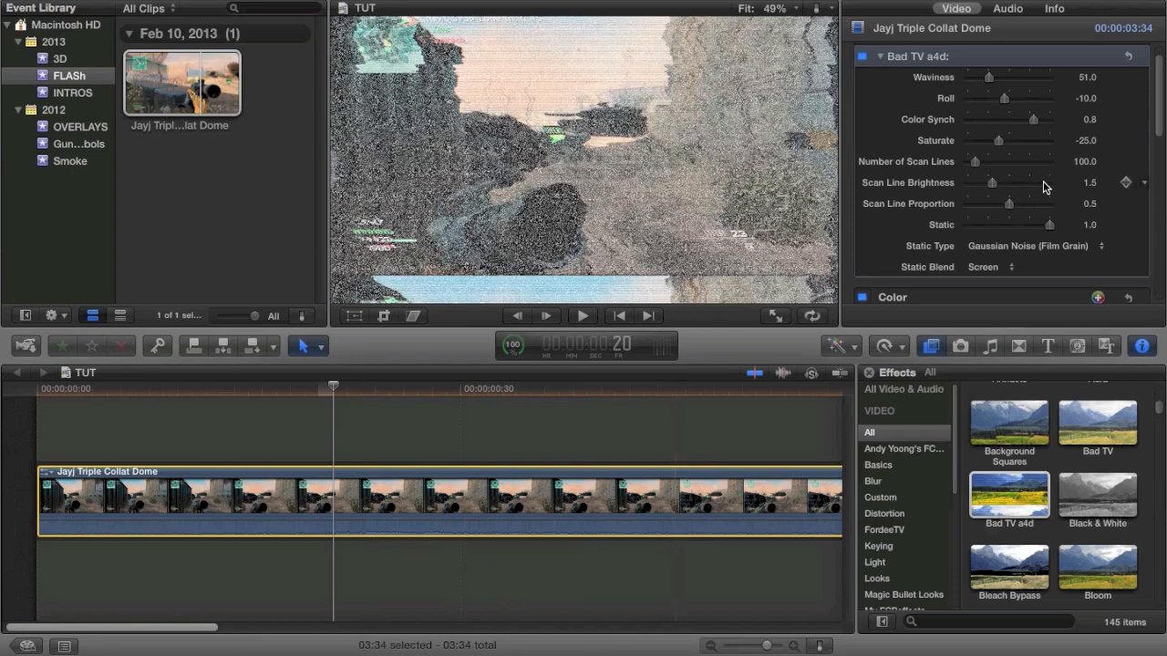
mouse_move(981, 228)
left_mouse_down()
mouse_move(998, 231)
mouse_move(936, 235)
left_mouse_up()
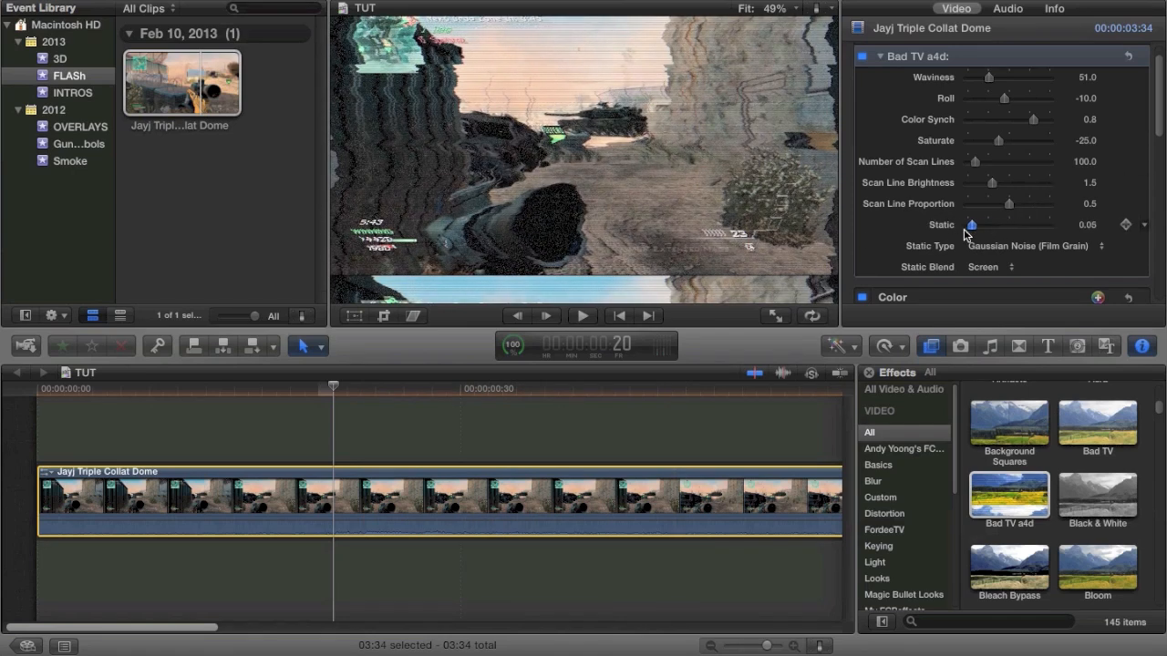
mouse_move(1018, 204)
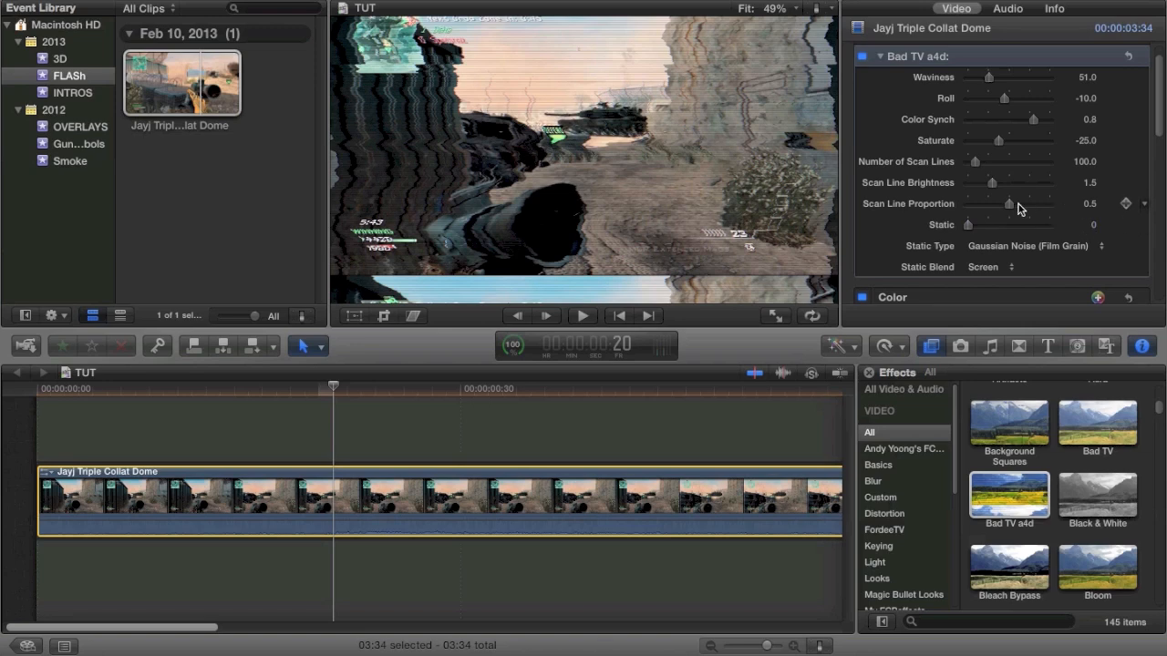
mouse_move(1009, 204)
left_mouse_down()
mouse_move(967, 219)
mouse_move(1010, 221)
left_mouse_up()
mouse_move(992, 182)
left_mouse_down()
mouse_move(972, 176)
mouse_move(1067, 183)
mouse_move(942, 191)
left_mouse_up()
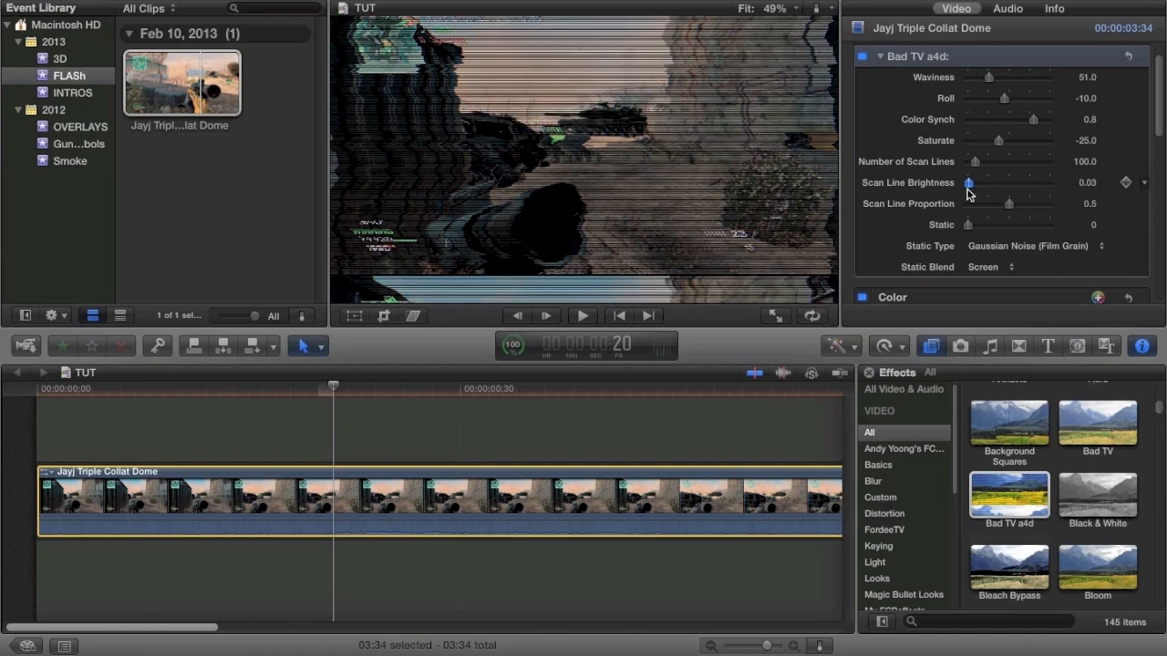
mouse_move(968, 192)
left_mouse_down()
mouse_move(1007, 192)
mouse_move(994, 206)
left_mouse_up()
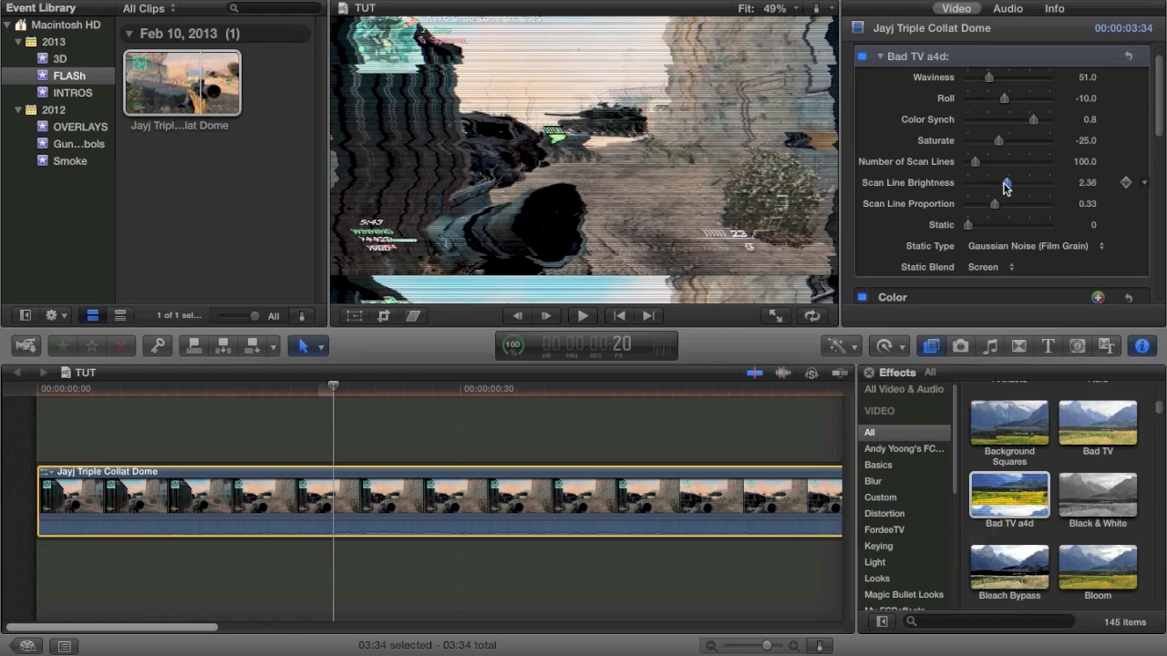
left_click_drag(1006, 188, 991, 185)
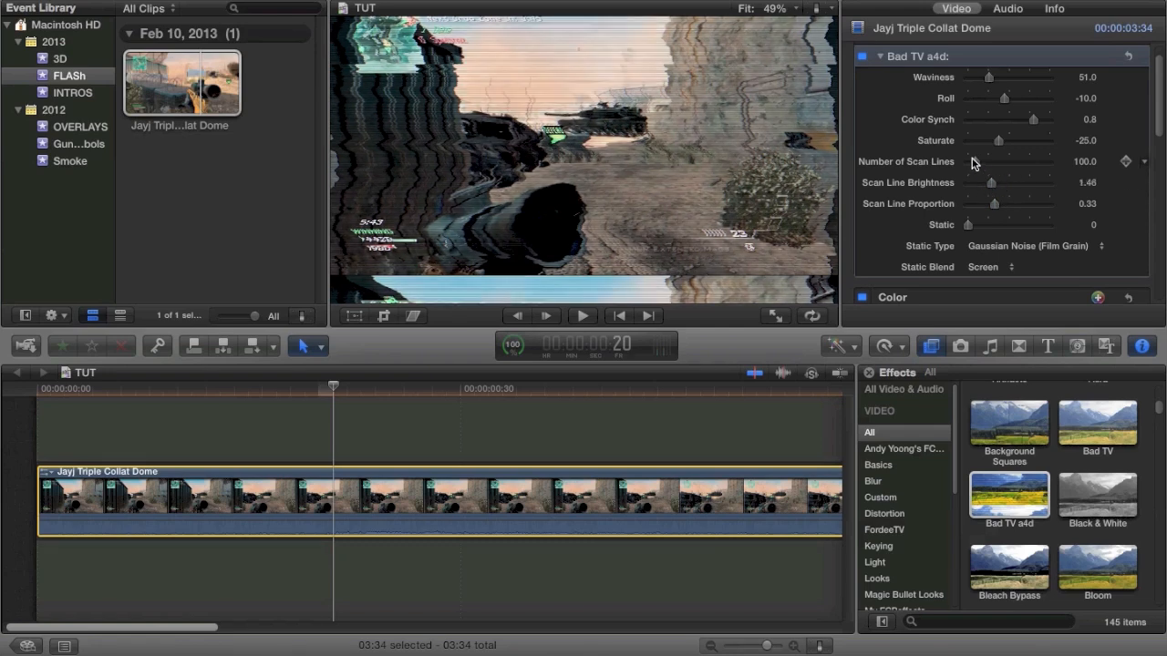
Set 298 scan lines, slight desaturation, and roll 60.08 splitting the picture into two bands
mouse_move(1057, 162)
left_mouse_down()
mouse_move(914, 169)
mouse_move(1053, 155)
mouse_move(992, 155)
left_mouse_up()
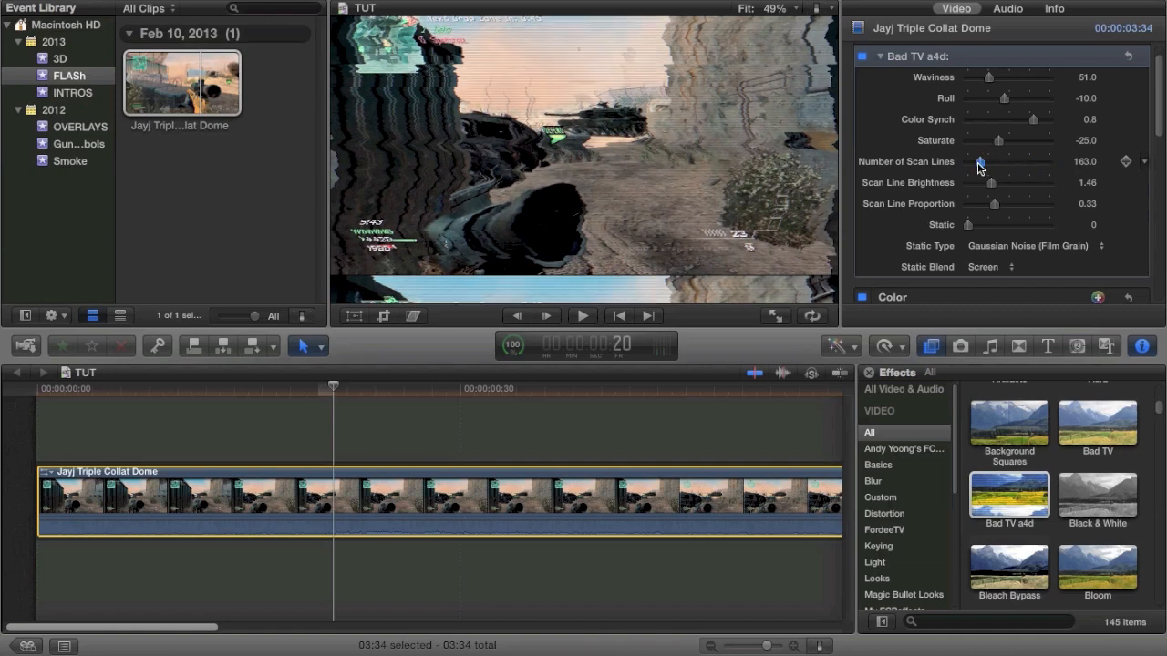
mouse_move(998, 142)
left_mouse_down()
mouse_move(1050, 141)
mouse_move(1007, 144)
mouse_move(1011, 120)
mouse_move(967, 123)
mouse_move(1028, 125)
mouse_move(931, 110)
left_mouse_up()
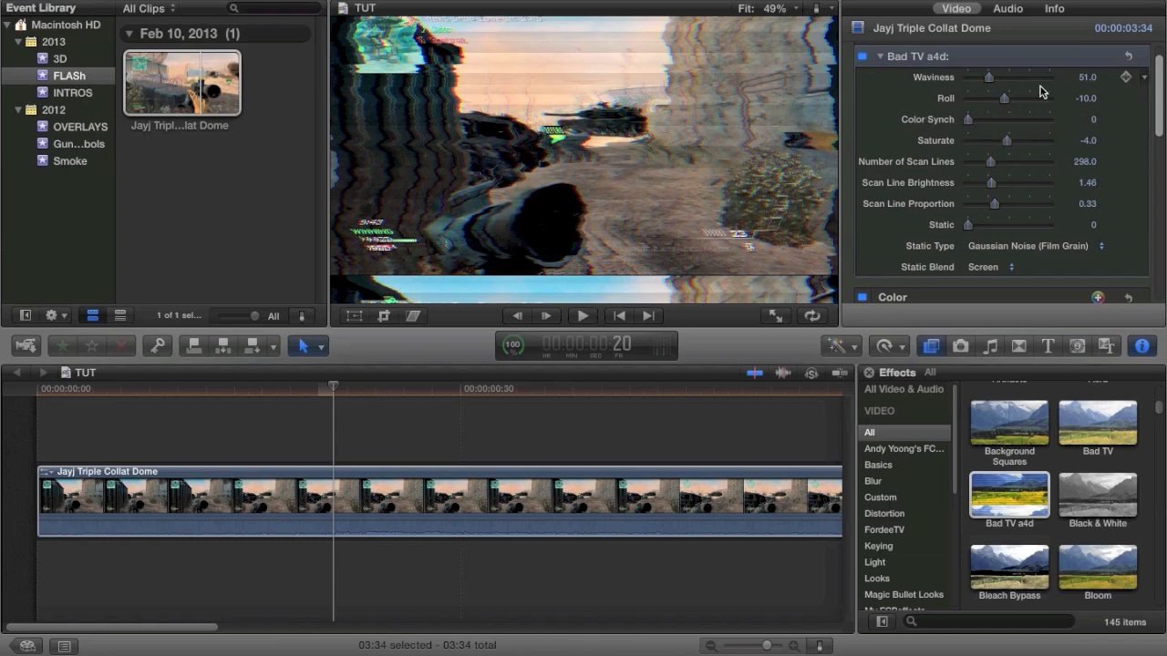
scroll(997, 108, "up", 2)
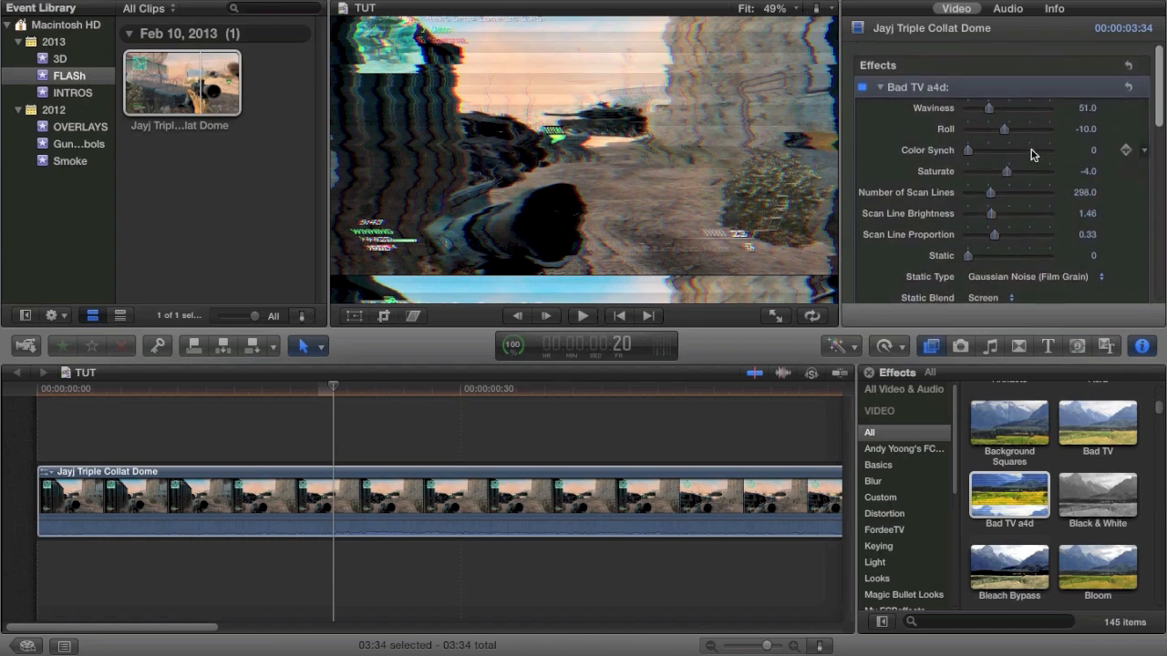
left_click_drag(1004, 128, 1030, 129)
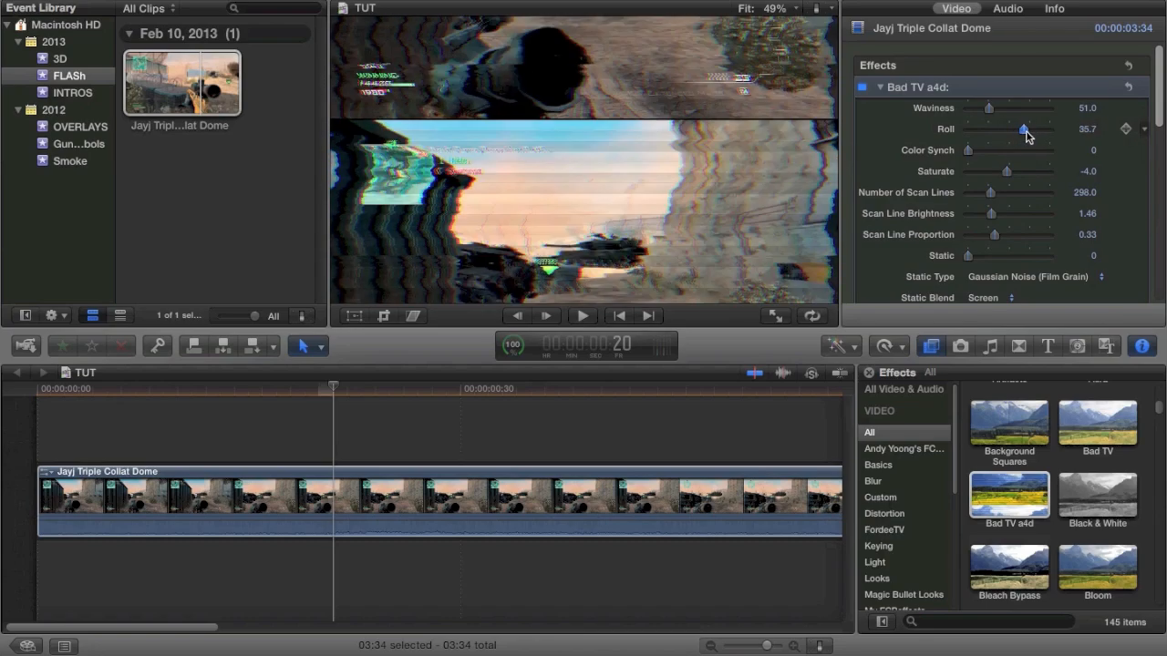
left_click_drag(1030, 135, 1033, 135)
left_click(361, 483)
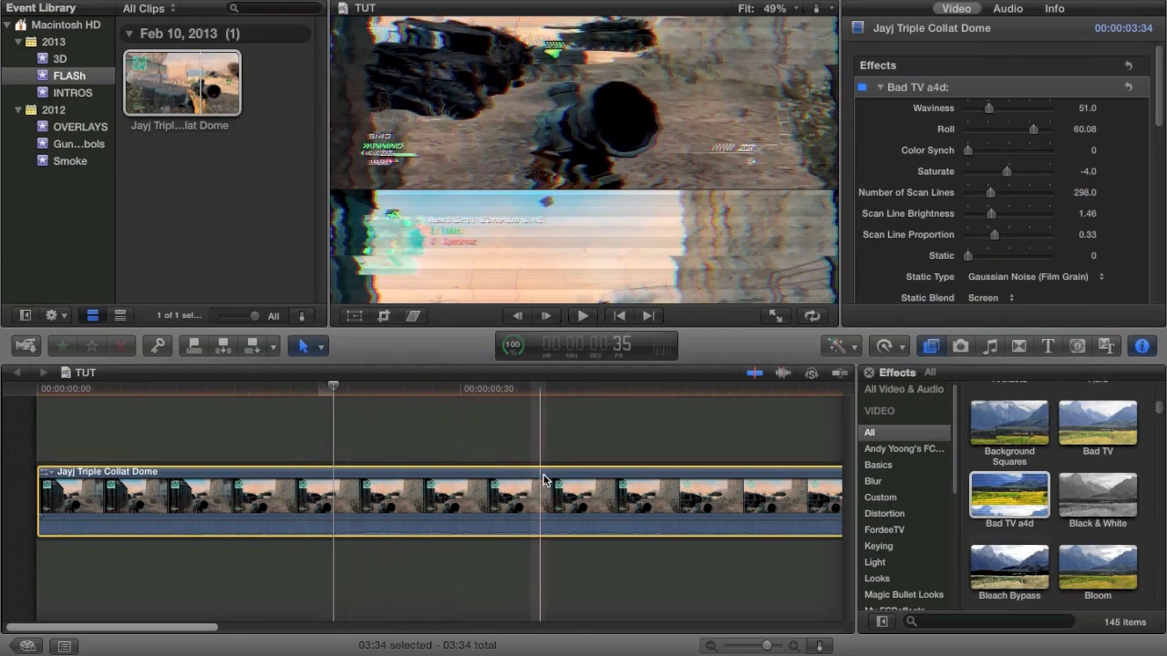
scroll(1023, 300, "down", 2)
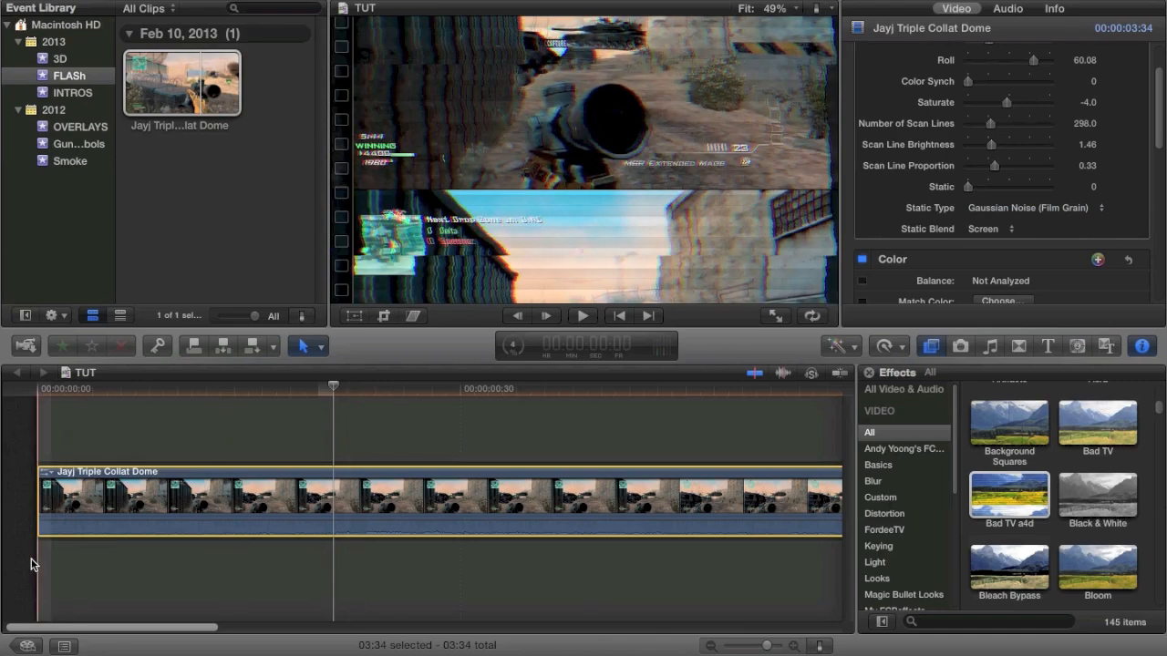
Show the clip's video animation editor and add a Roll keyframe at the start
left_click(51, 480)
left_click(49, 474)
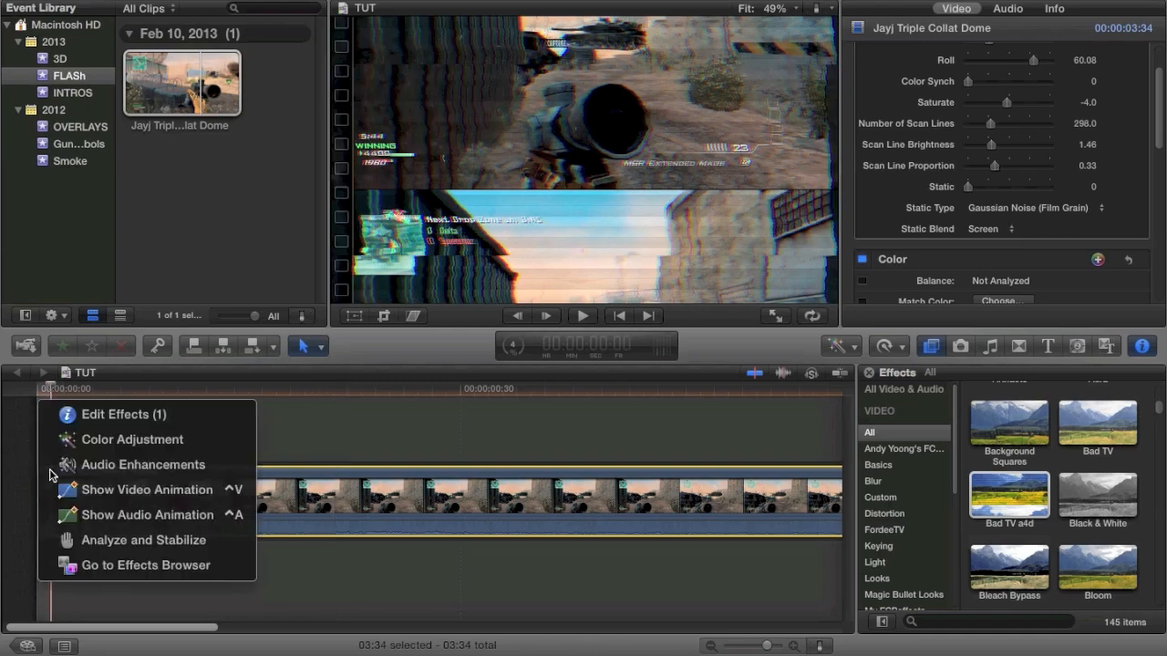
left_click(94, 489)
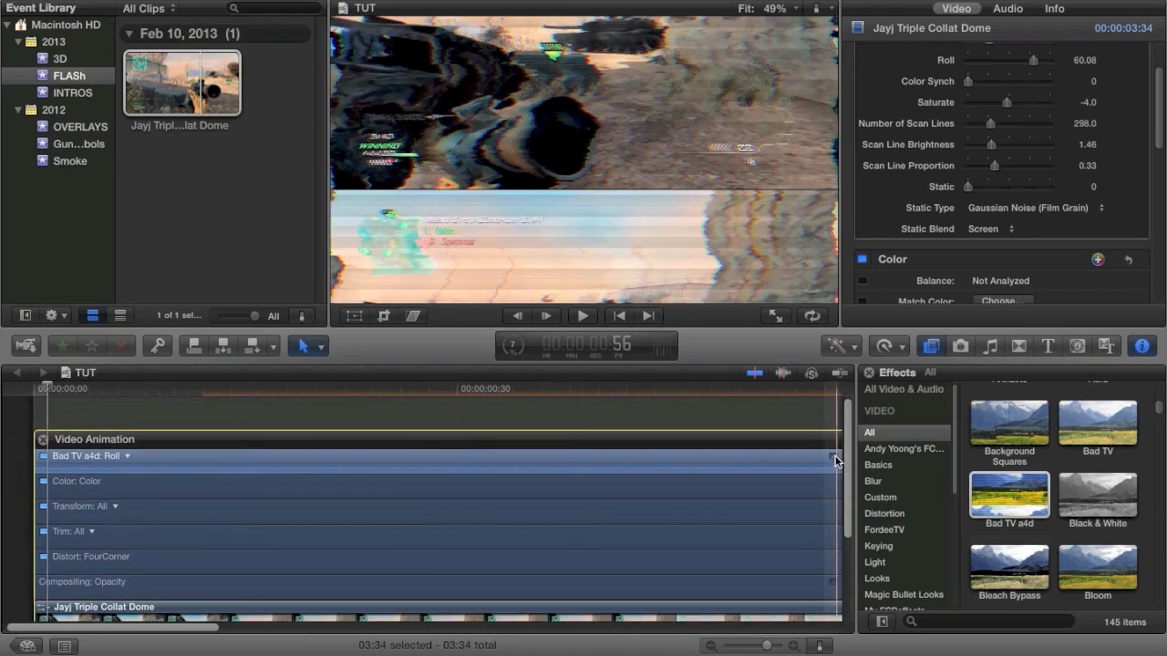
double_click(40, 469)
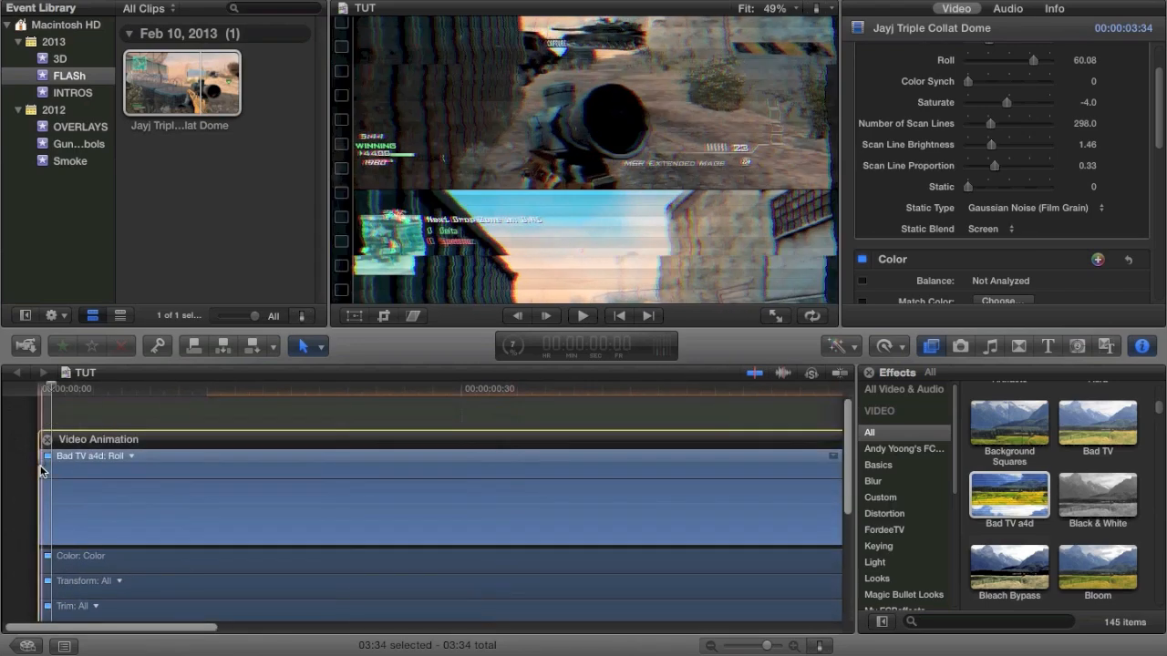
left_click_drag(40, 468, 173, 473)
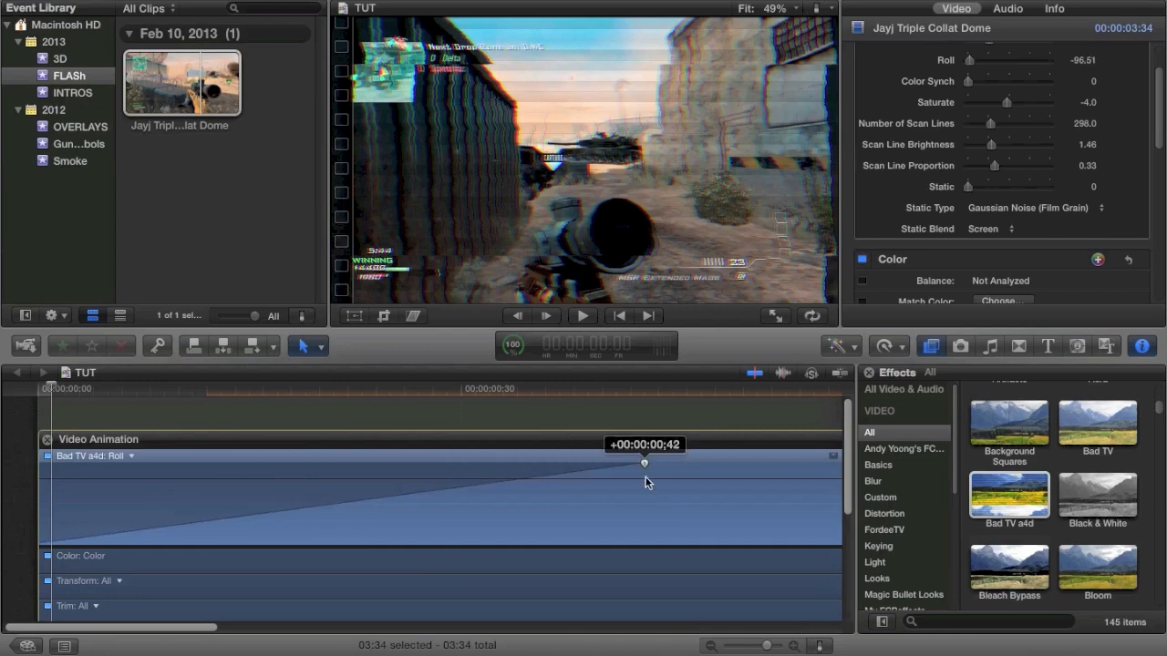
left_click_drag(654, 467, 610, 463)
scroll(610, 467, "right", 5)
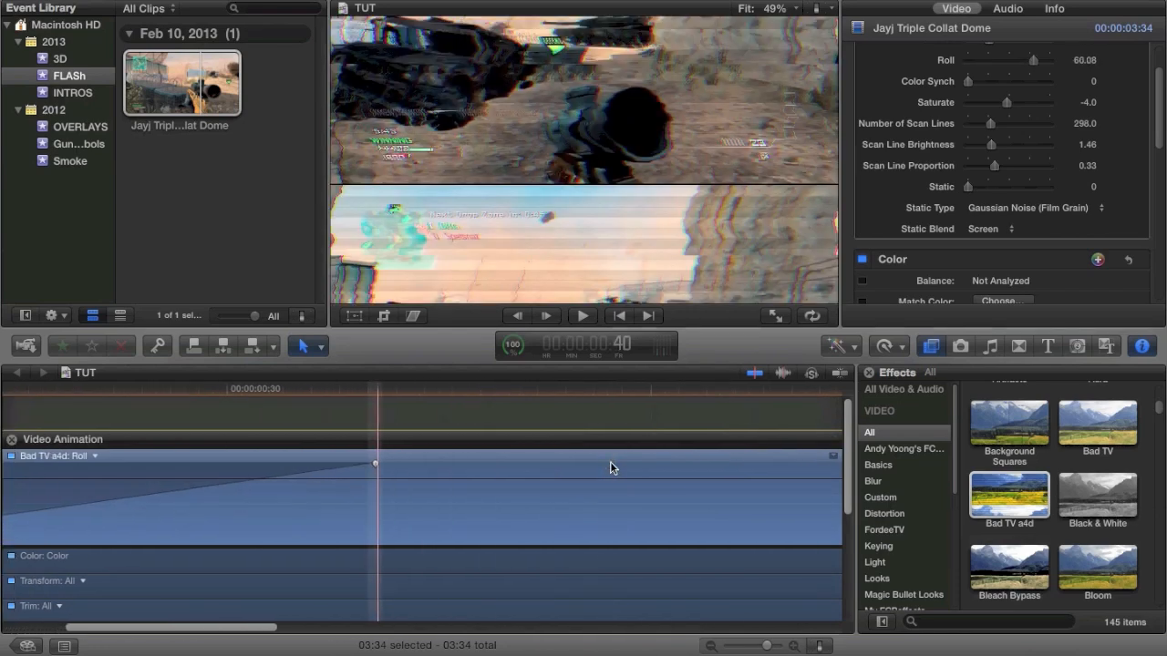
scroll(610, 462, "right", 5)
scroll(610, 463, "right", 5)
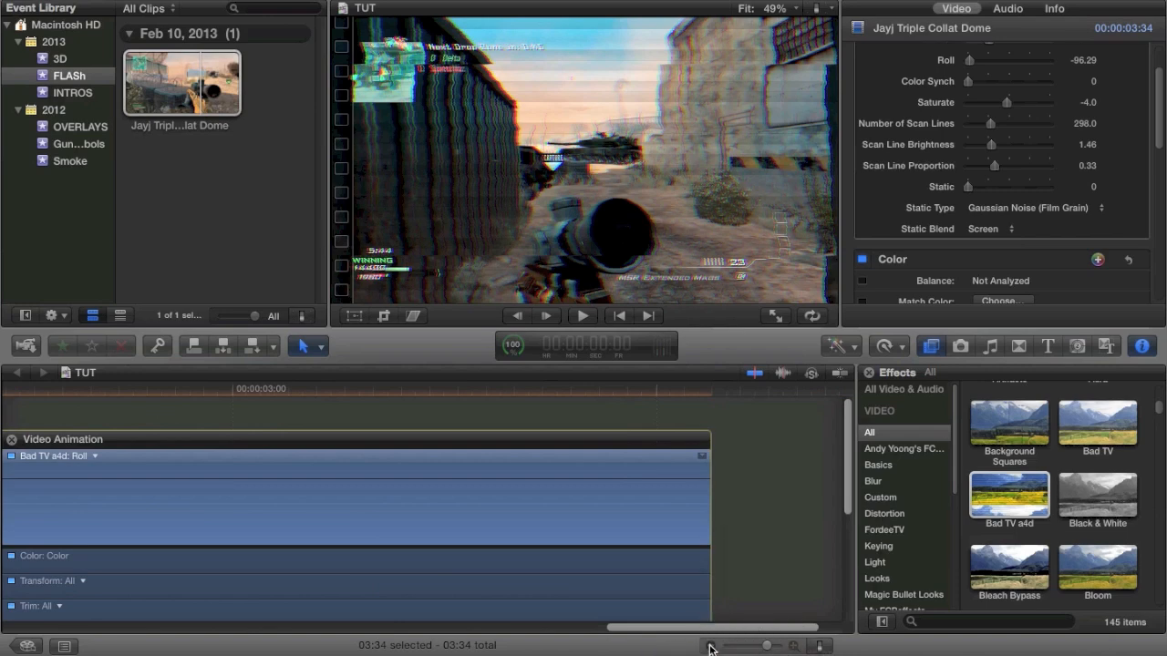
Move the end Roll keyframe earlier in the clip and close the animation editor
left_click(711, 645)
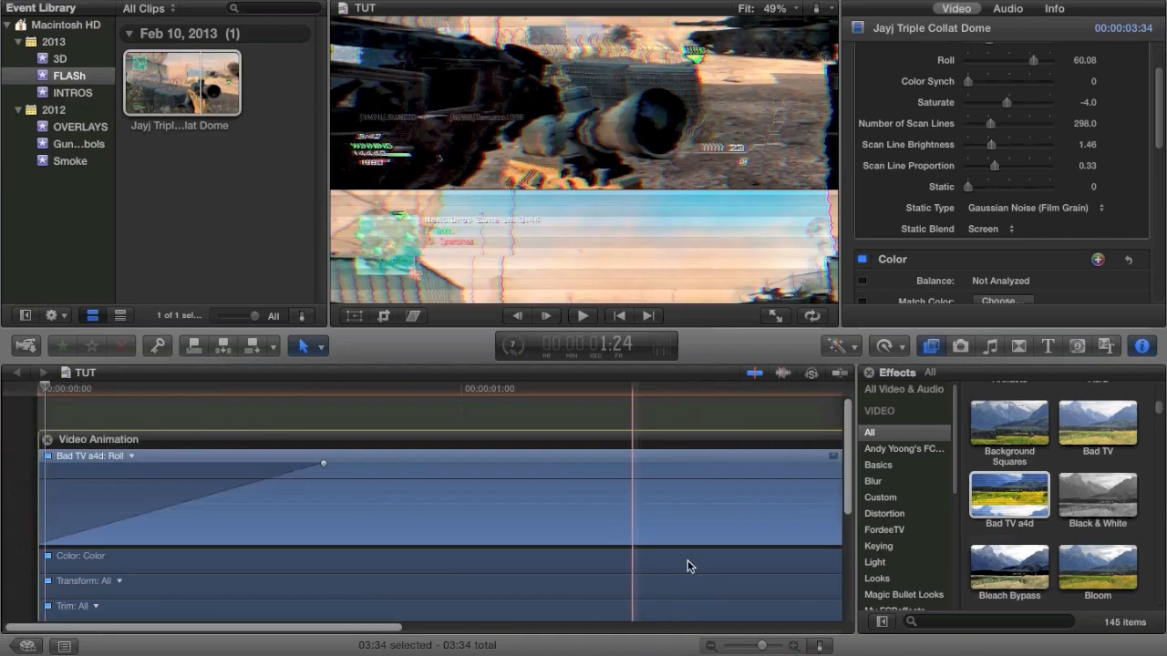
left_click(721, 549)
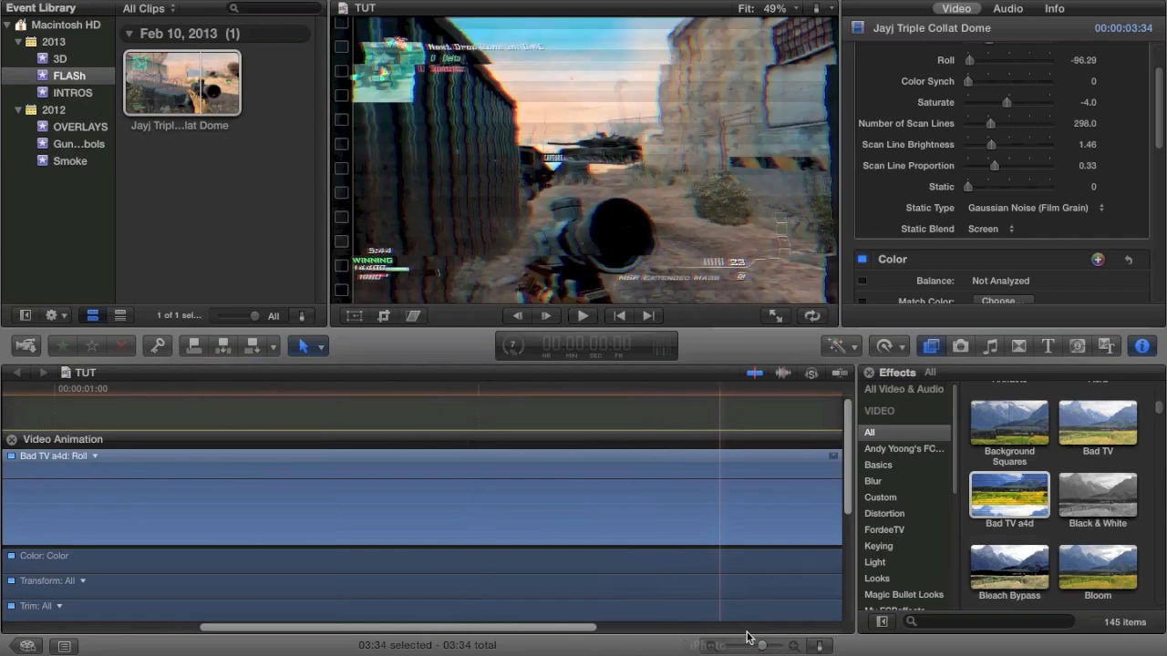
scroll(757, 649, "left", 5)
left_click_drag(755, 649, 743, 650)
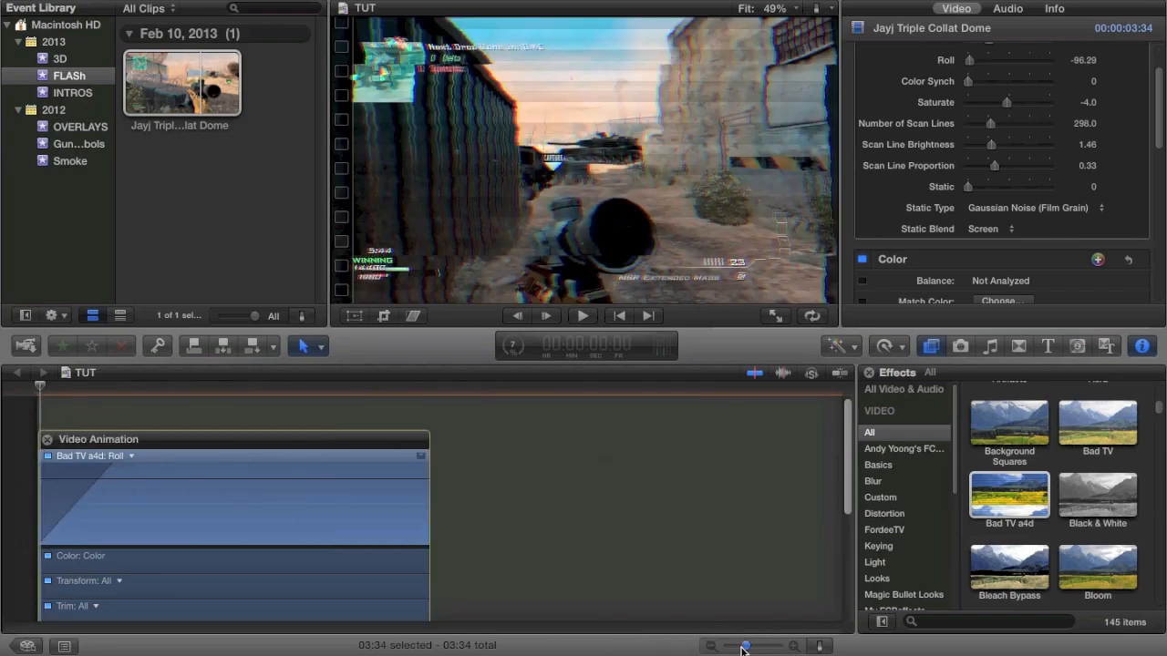
mouse_move(500, 462)
left_mouse_down()
mouse_move(162, 495)
mouse_move(126, 483)
left_mouse_up()
scroll(91, 488, "down", 2)
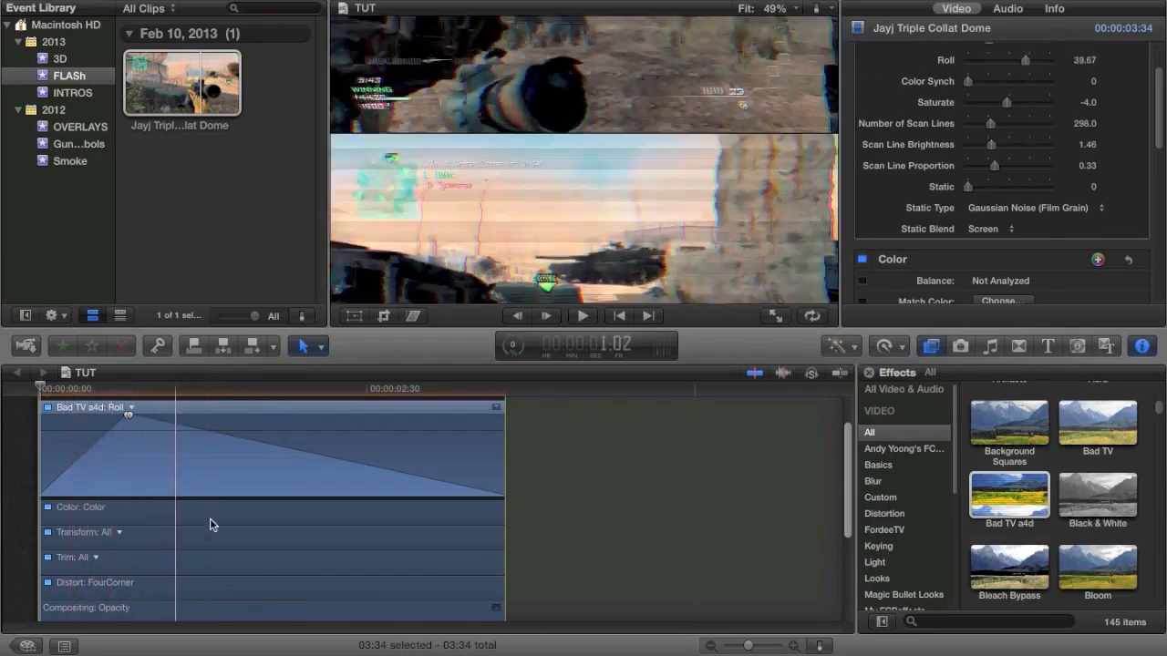
scroll(240, 537, "down", 3)
scroll(239, 537, "up", 5)
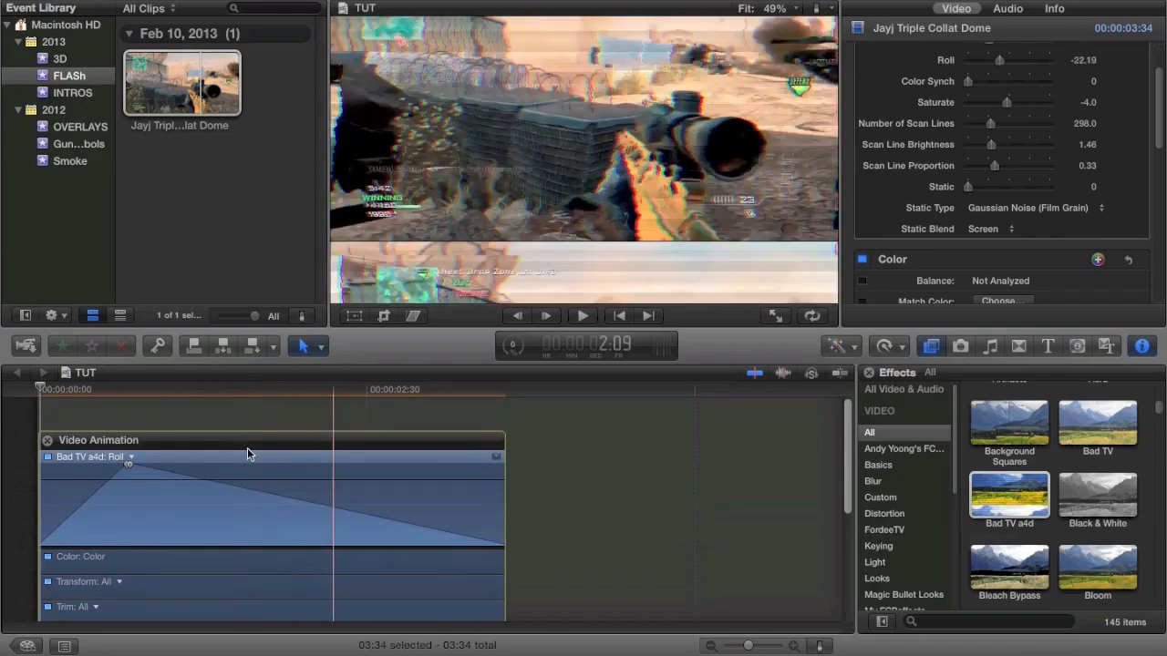
left_click(47, 440)
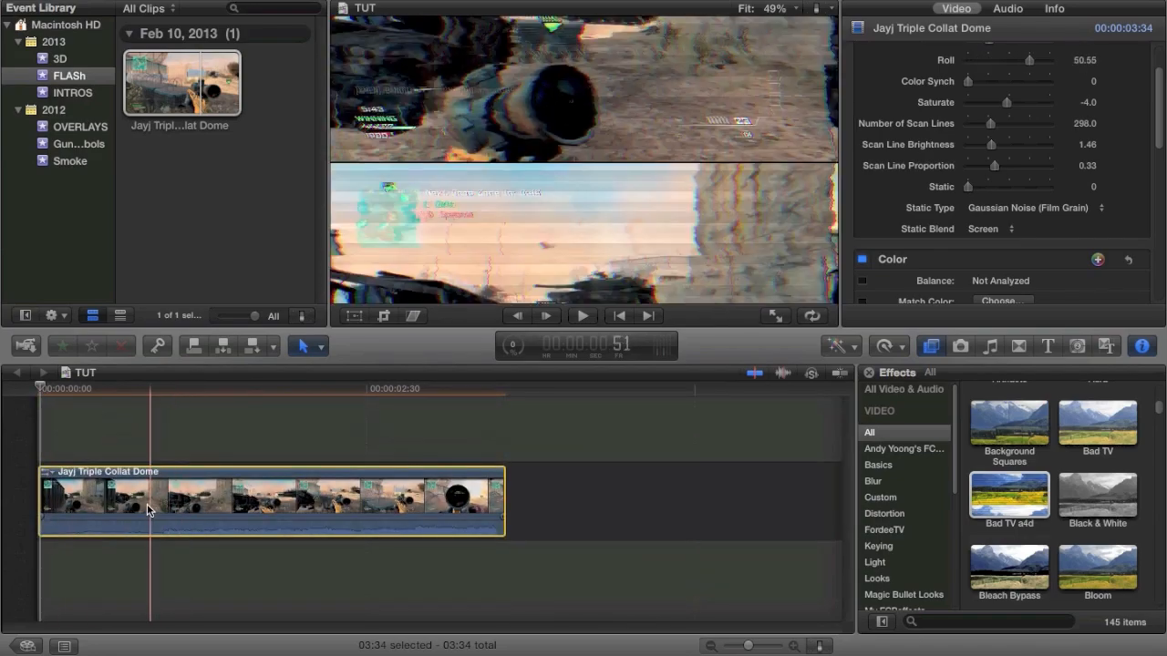
left_click(795, 646)
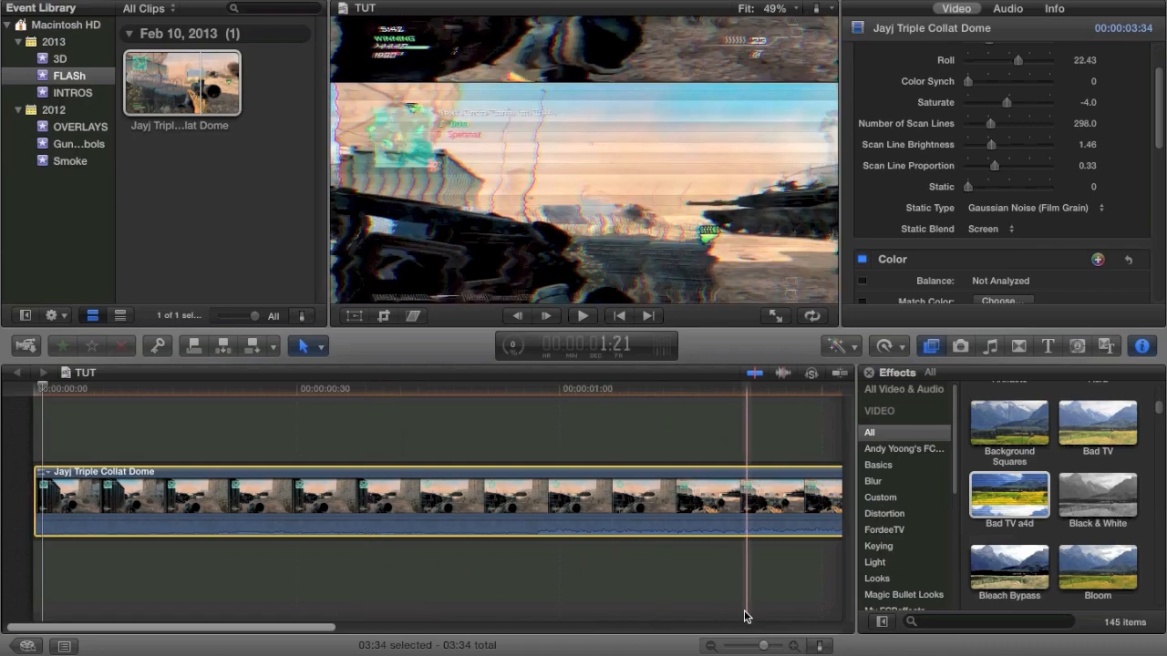
left_click(710, 647)
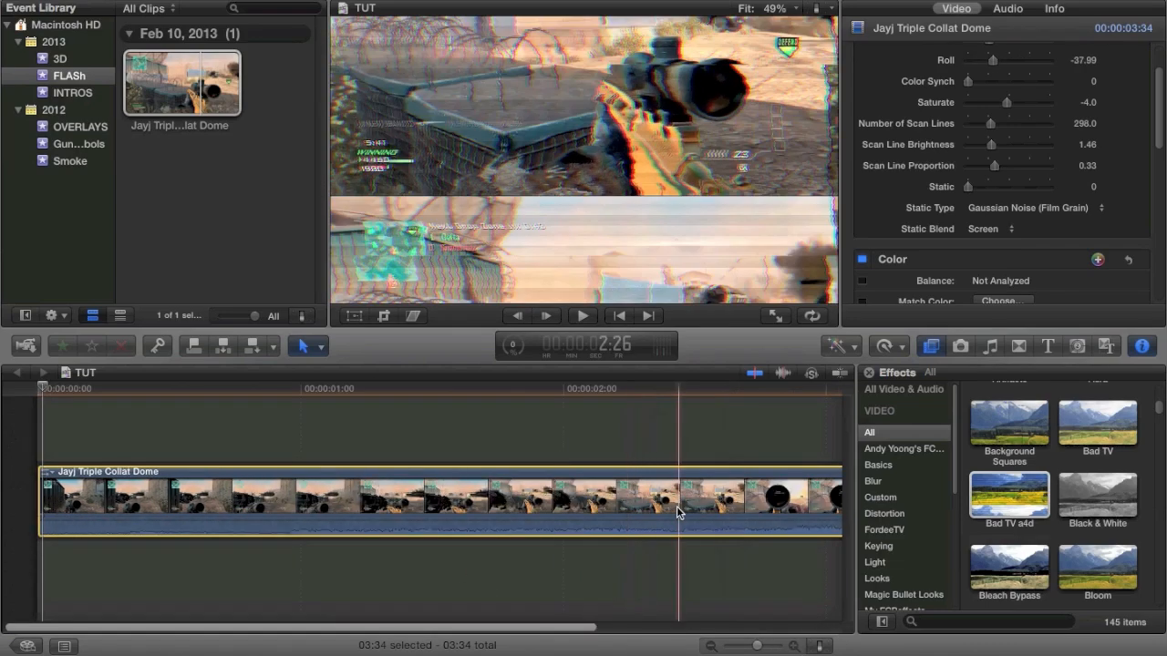
scroll(677, 512, "right", 5)
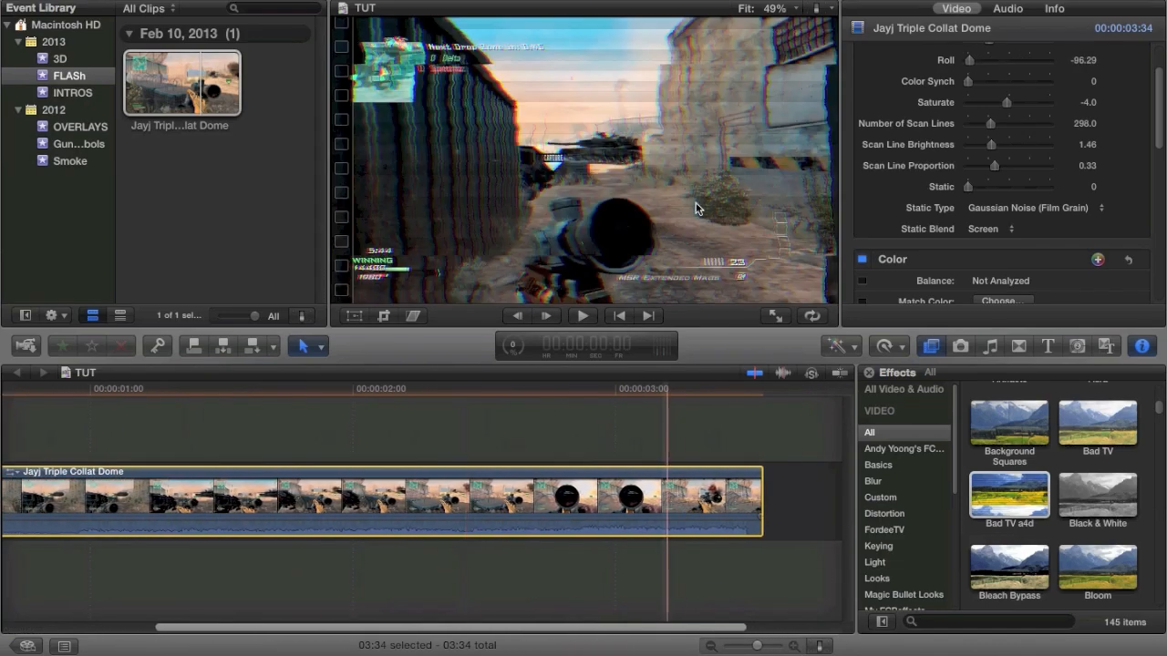
scroll(990, 86, "up", 3)
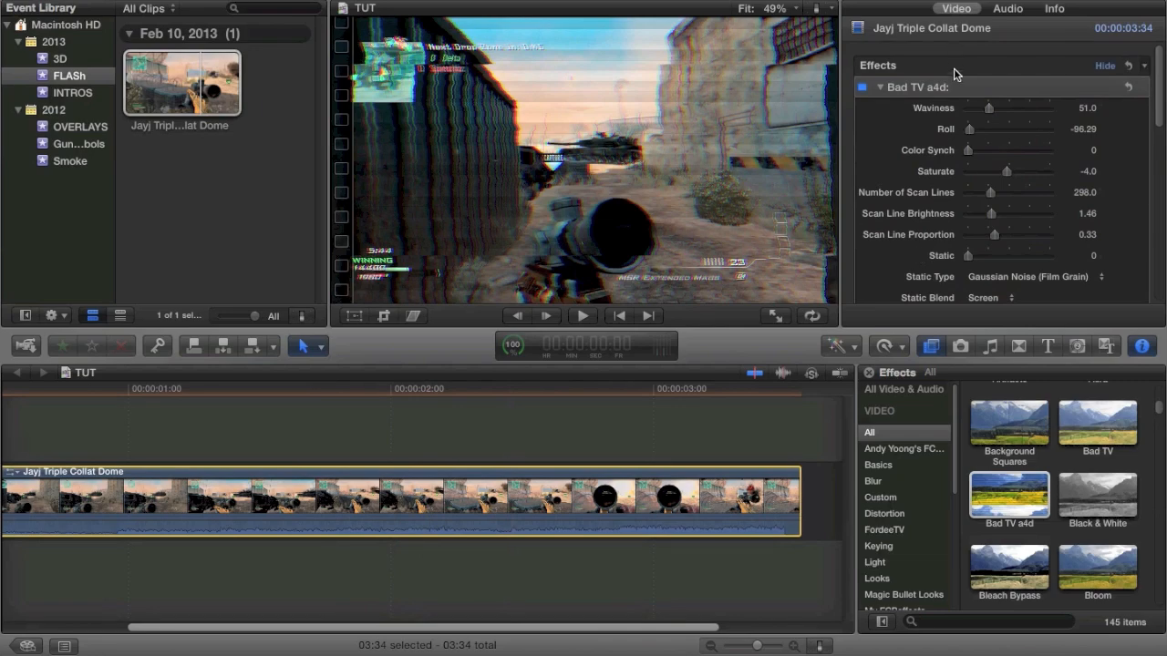
Delete the glitched timeline clip and place a clean gameplay clip from the event
key("Delete")
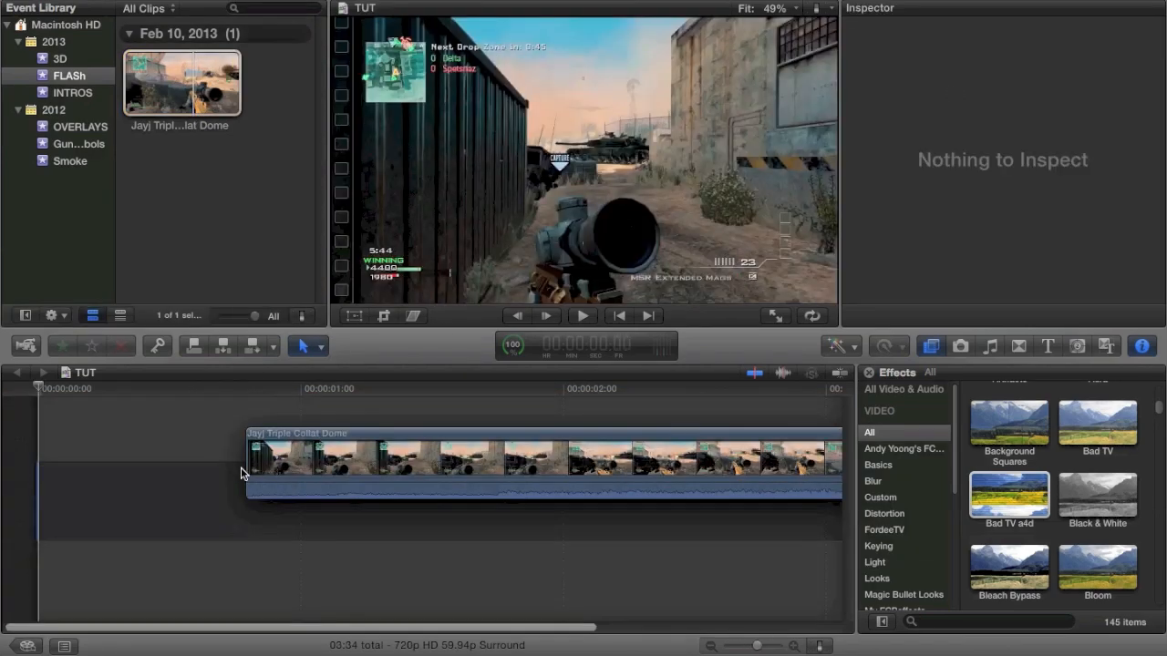
left_click_drag(182, 86, 198, 517)
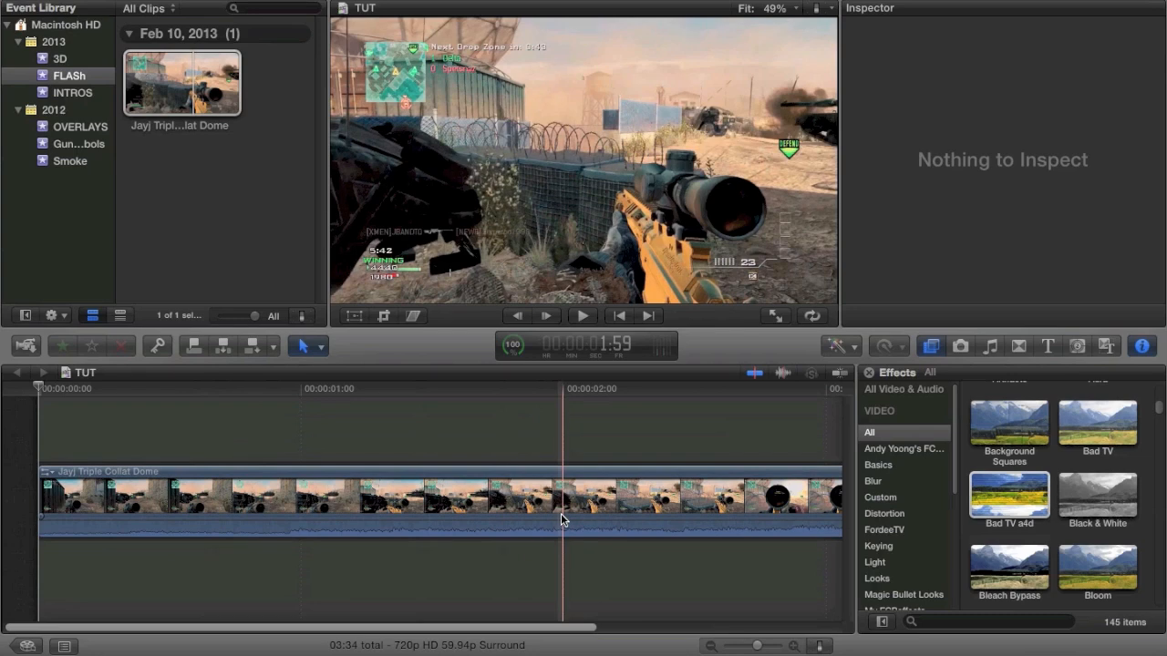
scroll(527, 505, "right", 5)
scroll(527, 505, "left", 5)
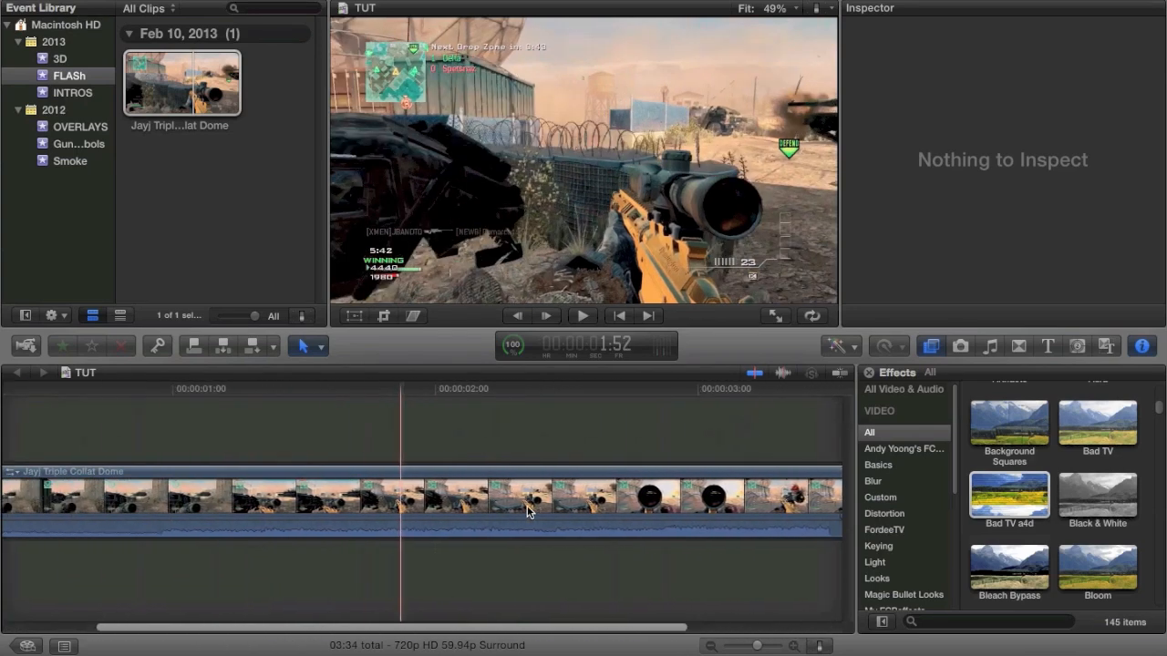
left_click(526, 521)
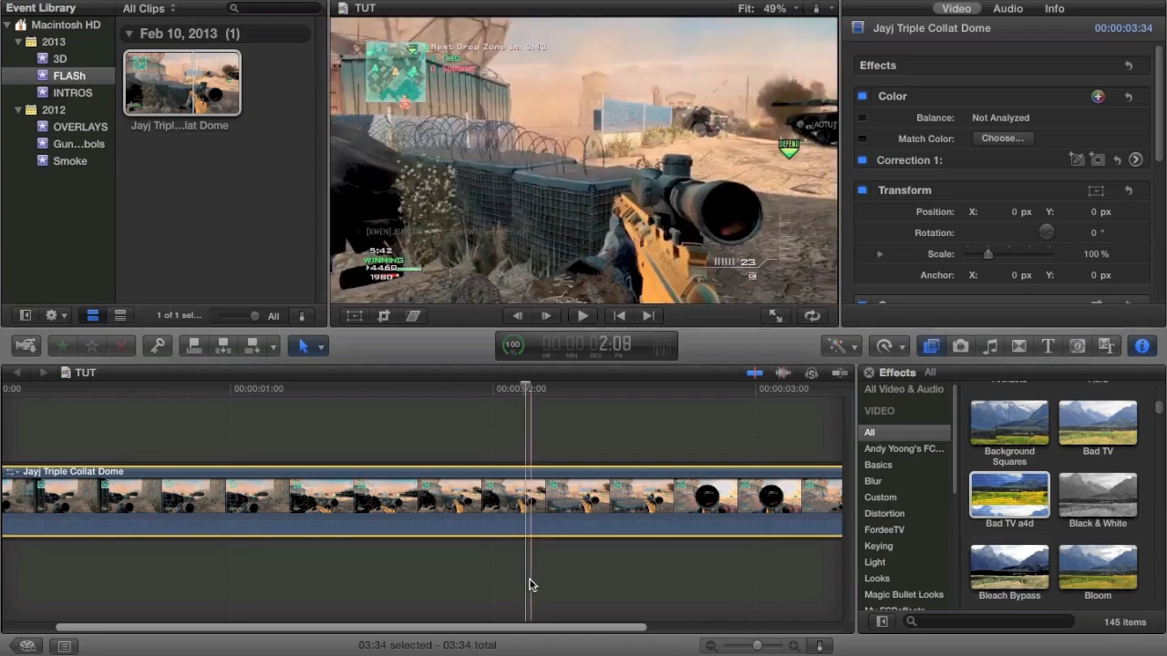
Blade the gameplay clip and put the Static transition on the cut
left_click(379, 529)
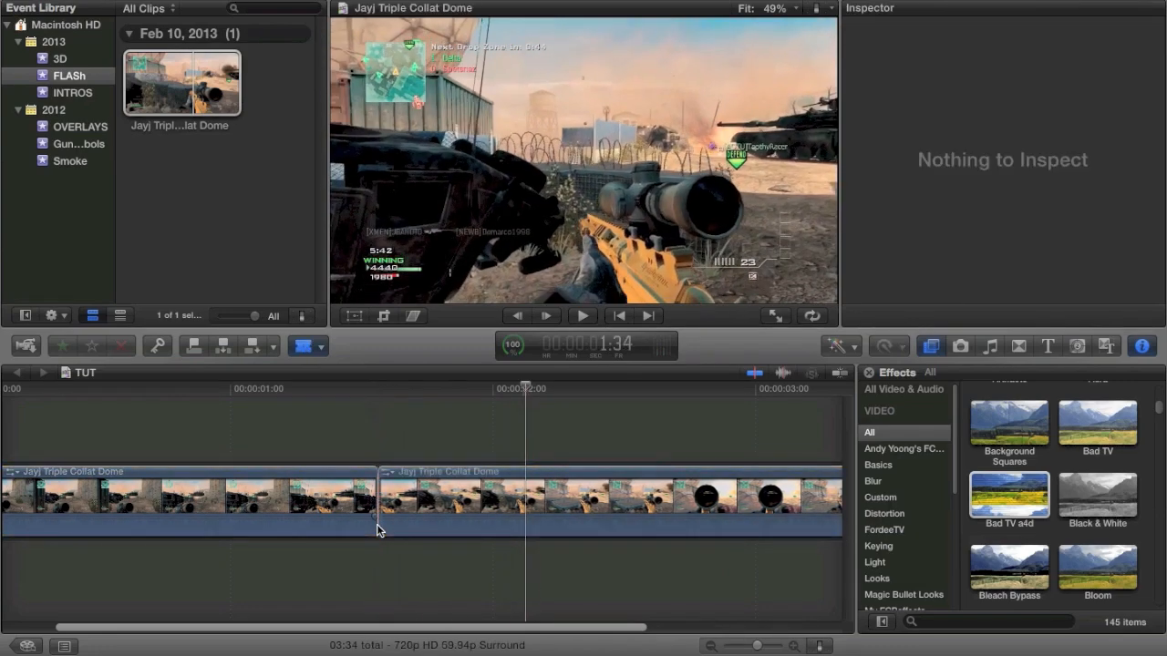
left_click(1026, 345)
scroll(1062, 455, "down", 2)
scroll(1070, 483, "down", 3)
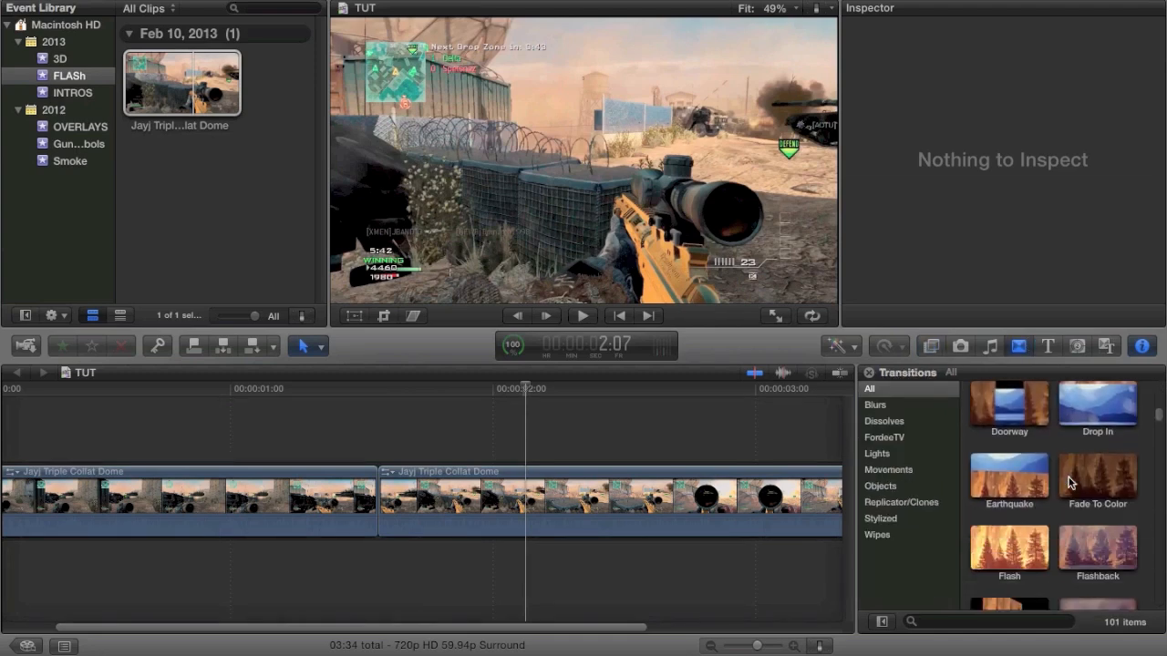
scroll(1070, 483, "down", 2)
scroll(1070, 483, "down", 2)
scroll(1070, 484, "down", 3)
scroll(1071, 484, "down", 2)
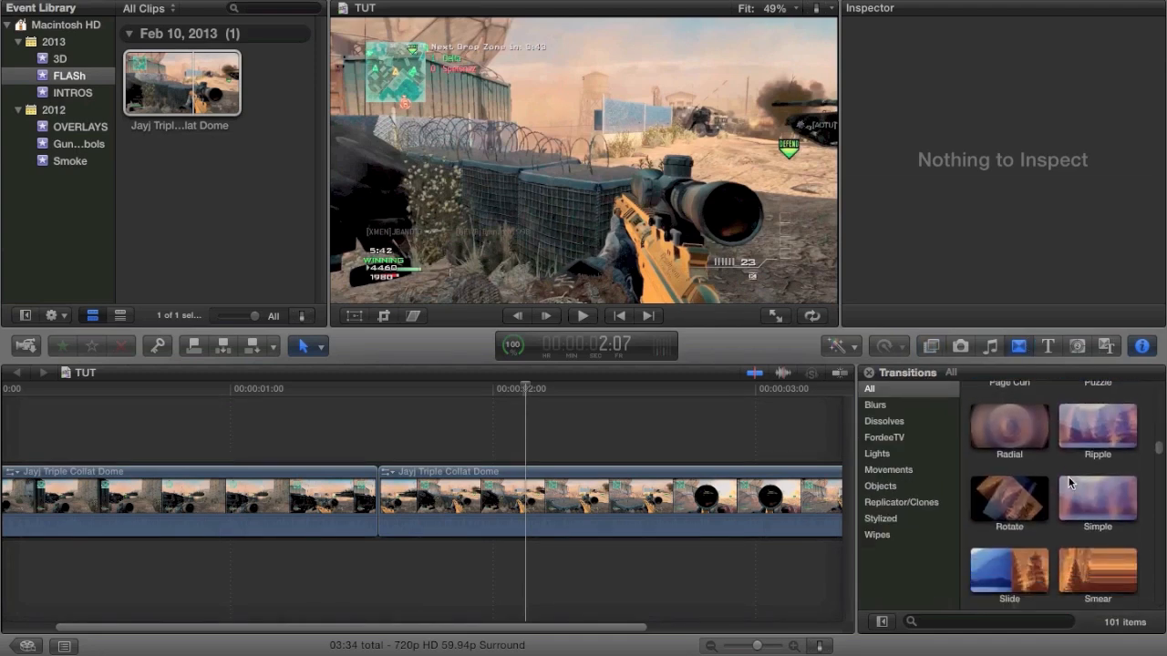
scroll(1070, 483, "down", 2)
scroll(1070, 483, "down", 2)
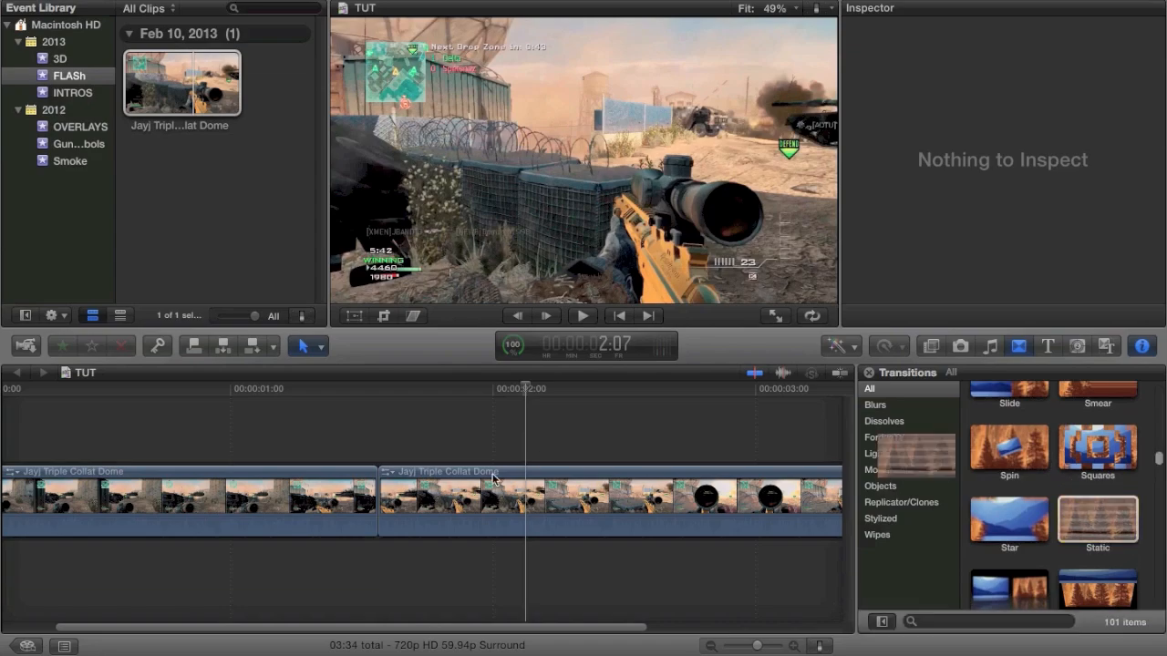
left_click_drag(493, 476, 398, 529)
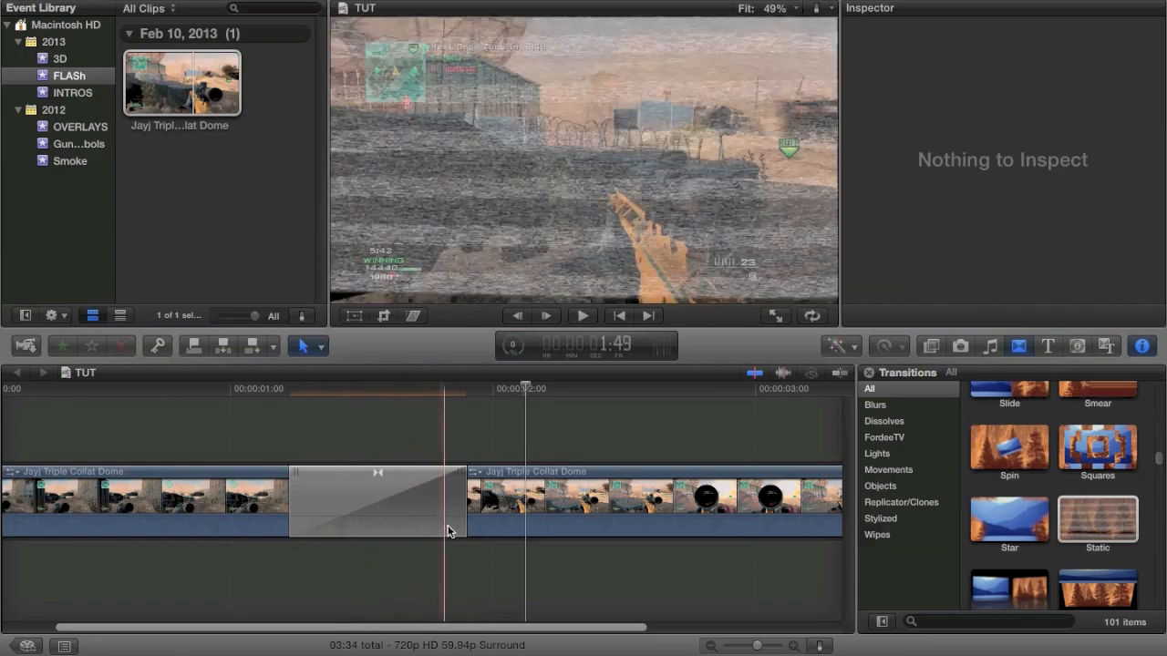
Delete the Static transition and undo back to the single uncut clip
left_click(399, 529)
key("Delete")
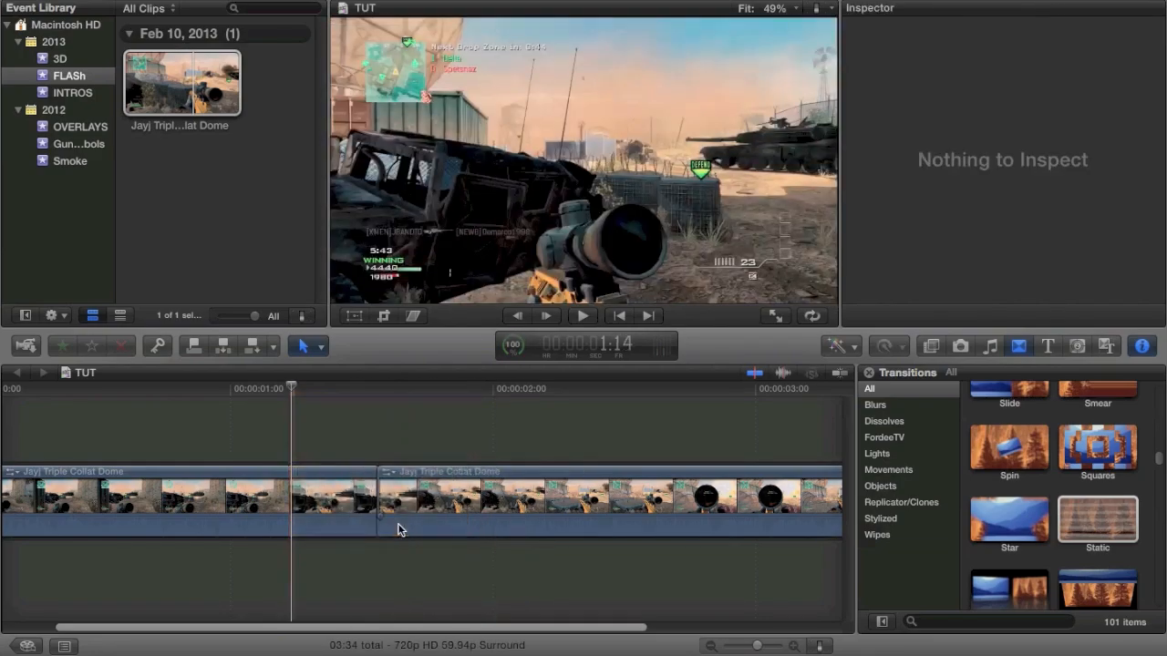
key("super+z")
key("super+z")
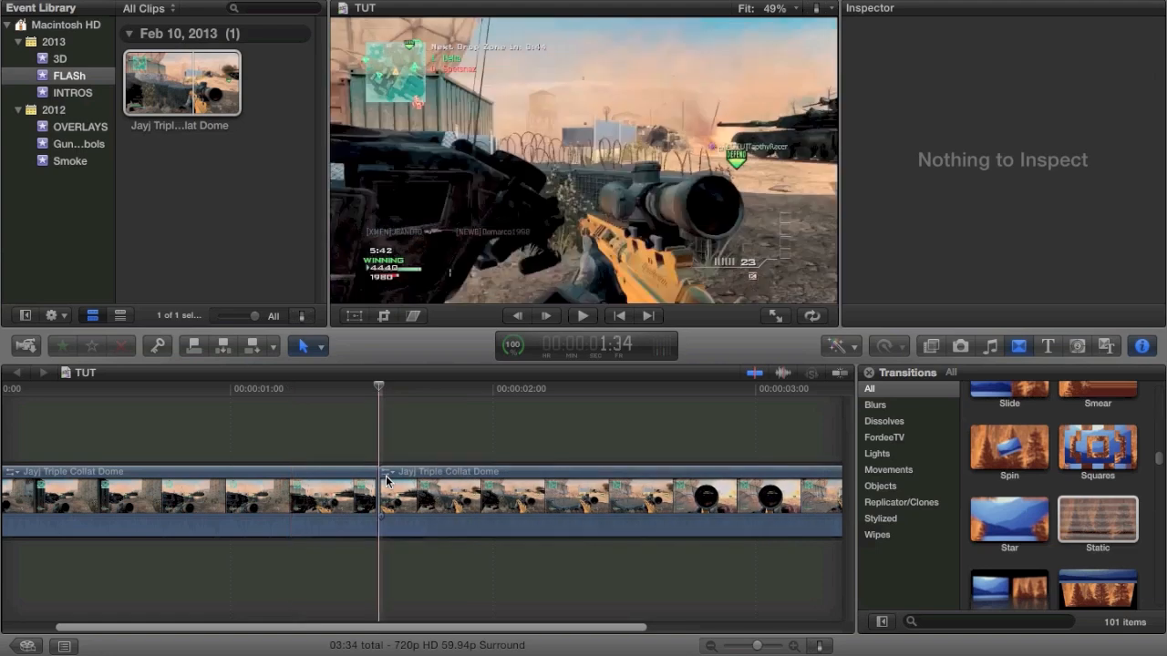
Show the OVERLAYS event clips and place Projector Static above the gameplay
left_click(103, 130)
scroll(245, 97, "down", 5)
scroll(244, 98, "down", 5)
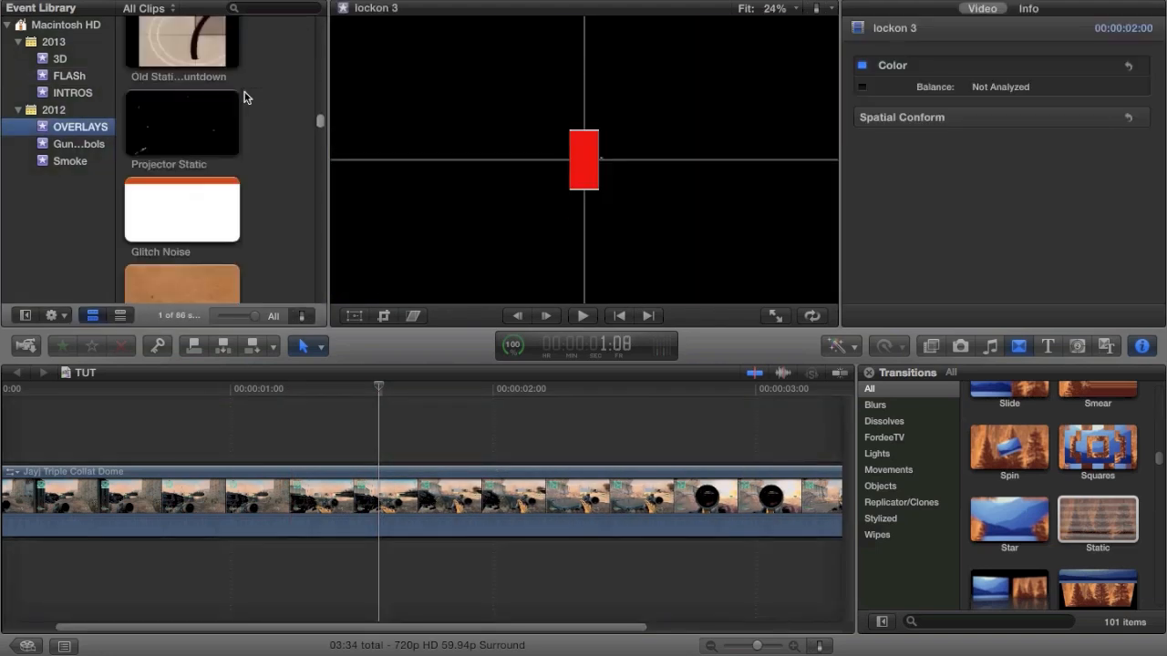
scroll(245, 97, "up", 2)
scroll(244, 98, "up", 3)
scroll(244, 97, "down", 3)
scroll(244, 98, "down", 3)
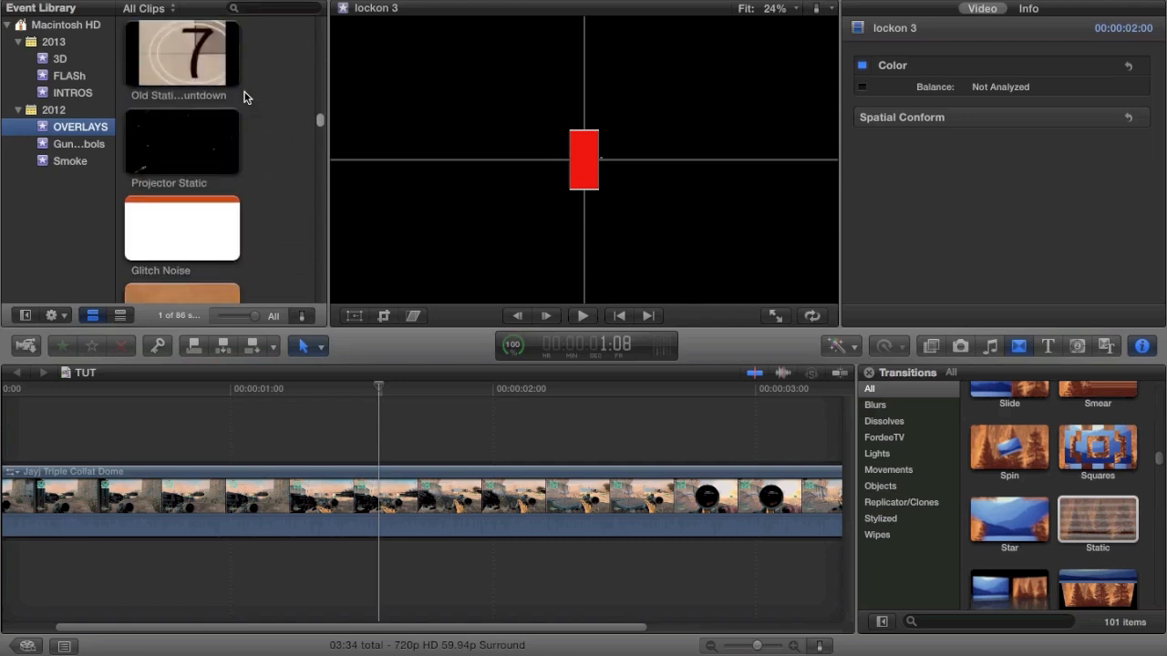
scroll(244, 98, "up", 2)
scroll(244, 97, "up", 3)
scroll(244, 97, "up", 3)
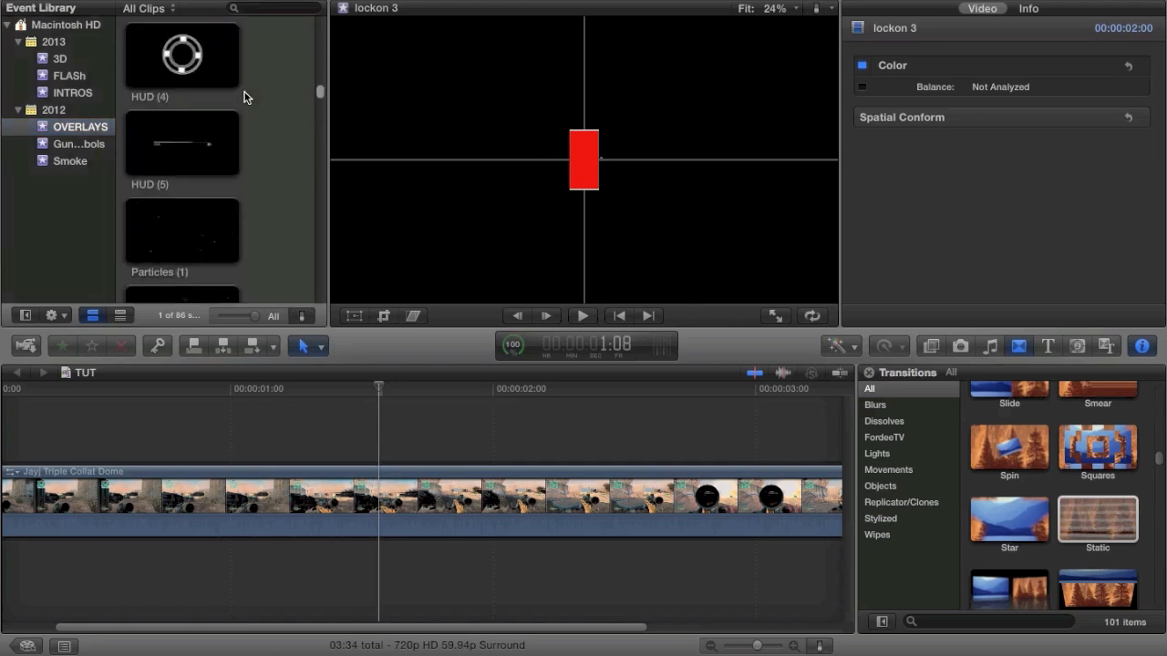
scroll(244, 98, "up", 3)
scroll(245, 98, "up", 3)
scroll(245, 100, "up", 3)
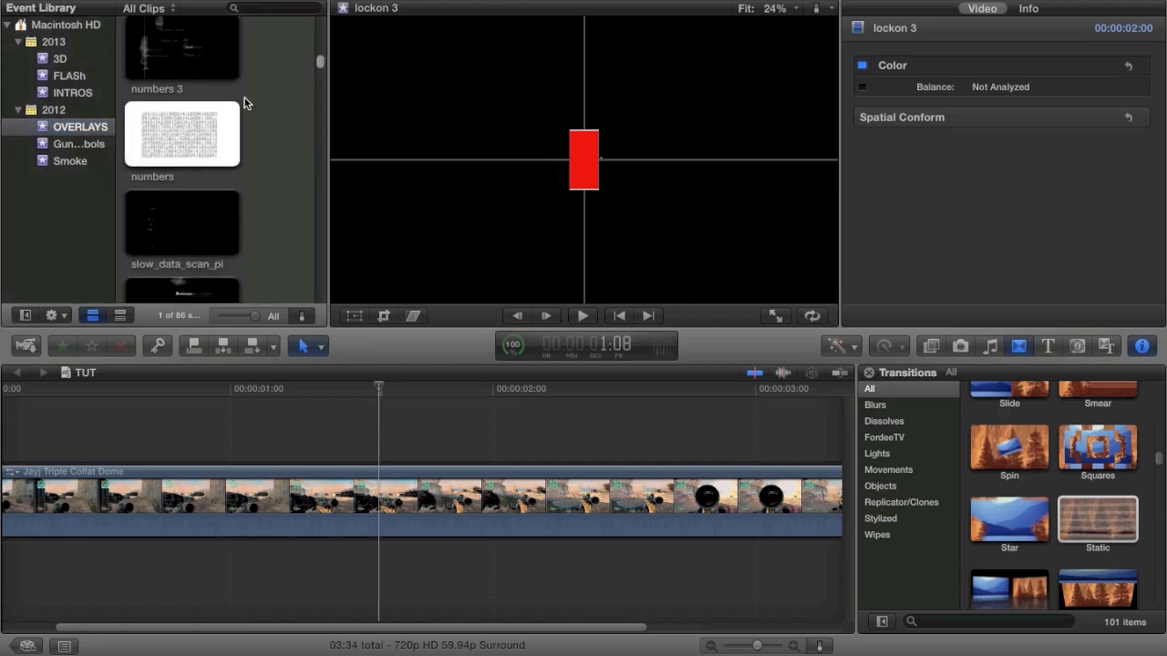
scroll(245, 103, "up", 2)
scroll(245, 103, "up", 1)
scroll(244, 103, "up", 3)
scroll(245, 103, "up", 1)
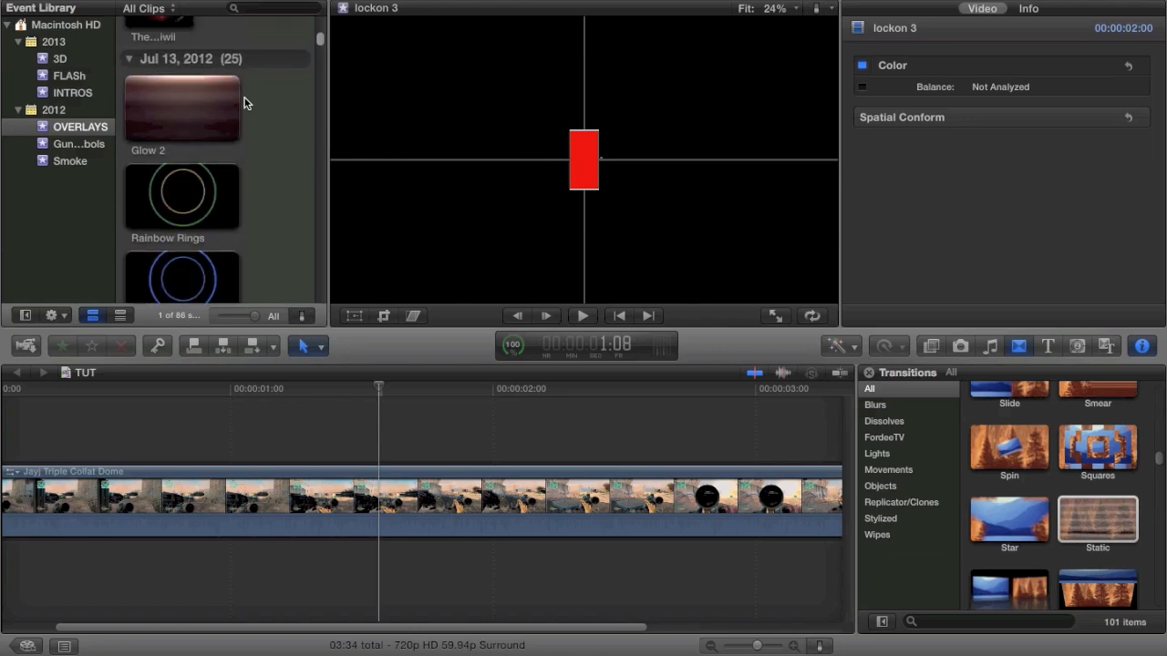
scroll(245, 103, "down", 5)
scroll(244, 103, "up", 3)
scroll(244, 103, "up", 3)
scroll(244, 103, "up", 2)
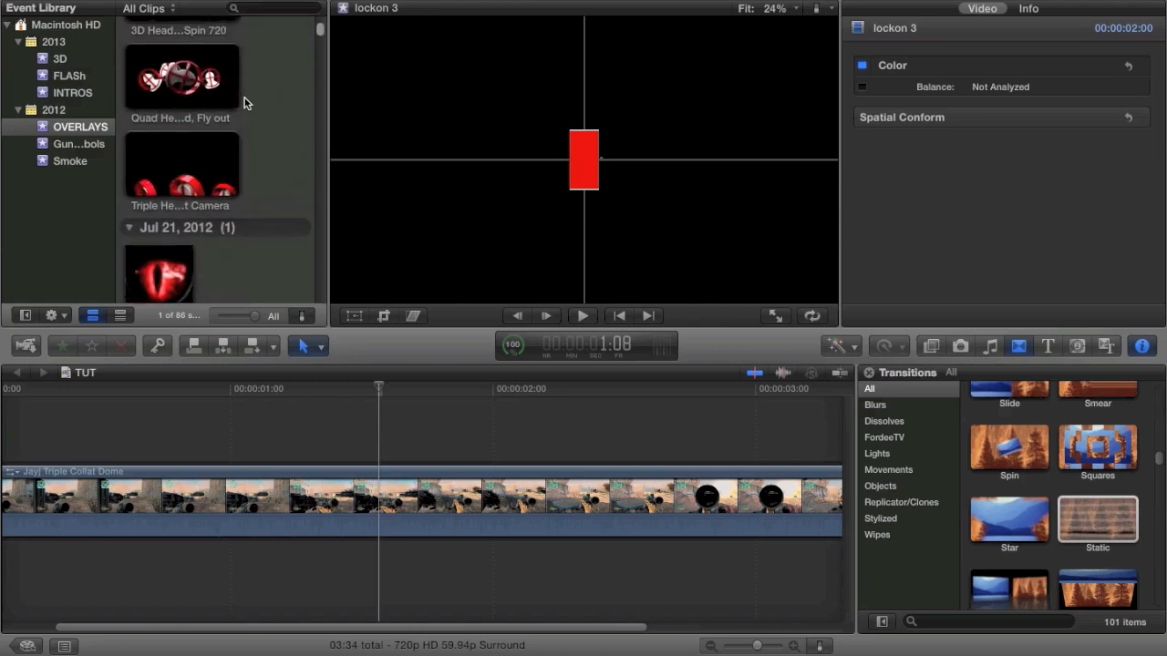
scroll(245, 103, "up", 1)
scroll(244, 103, "down", 3)
scroll(245, 103, "down", 2)
scroll(244, 103, "down", 2)
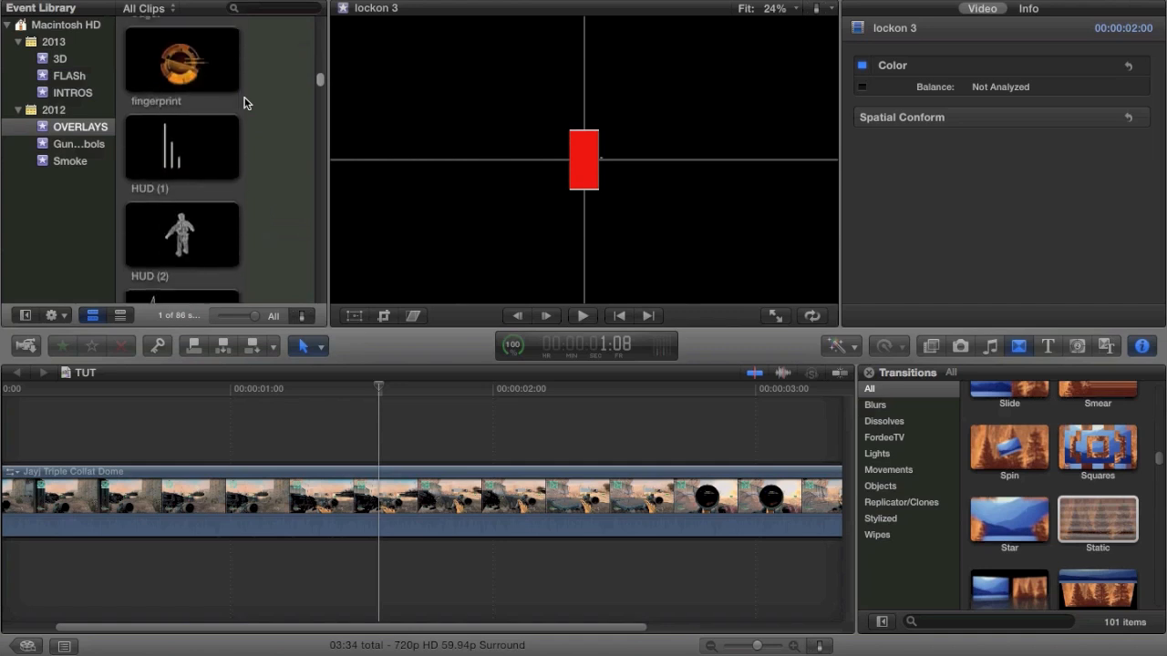
scroll(244, 103, "down", 3)
scroll(245, 103, "down", 3)
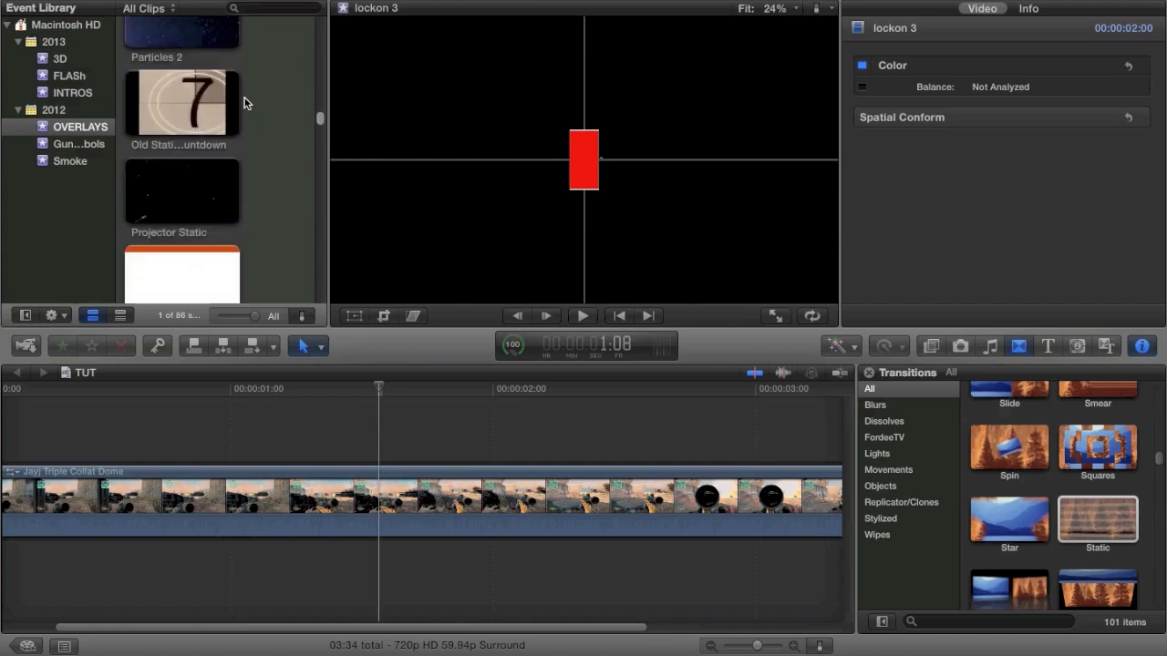
scroll(244, 103, "down", 2)
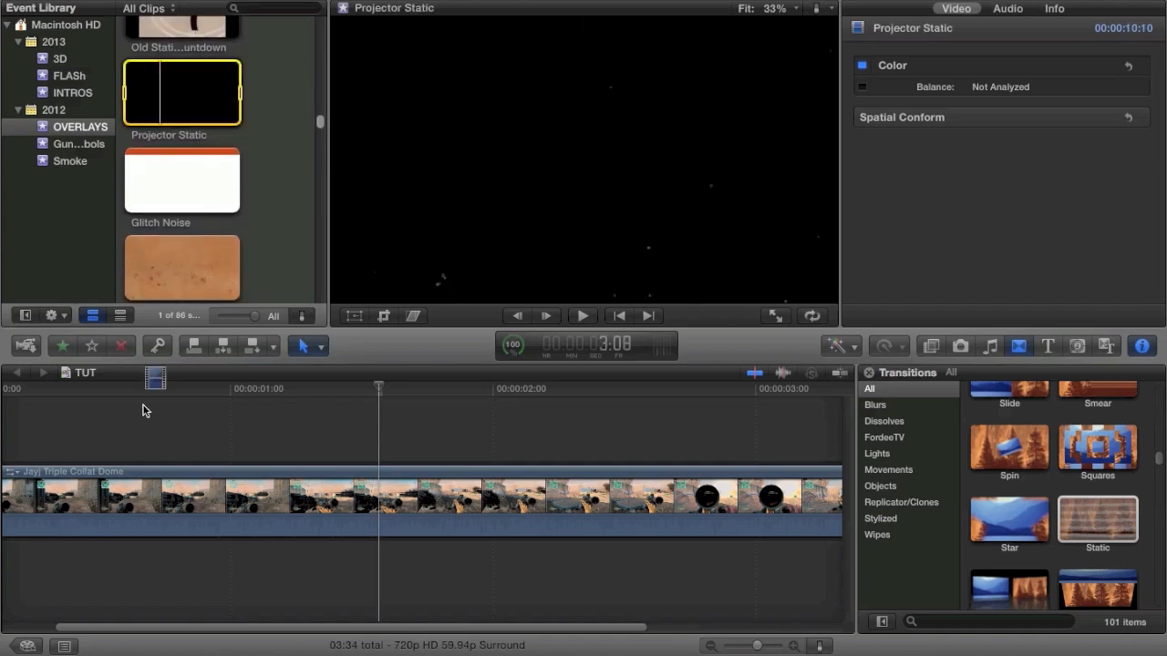
left_click_drag(142, 411, 144, 410)
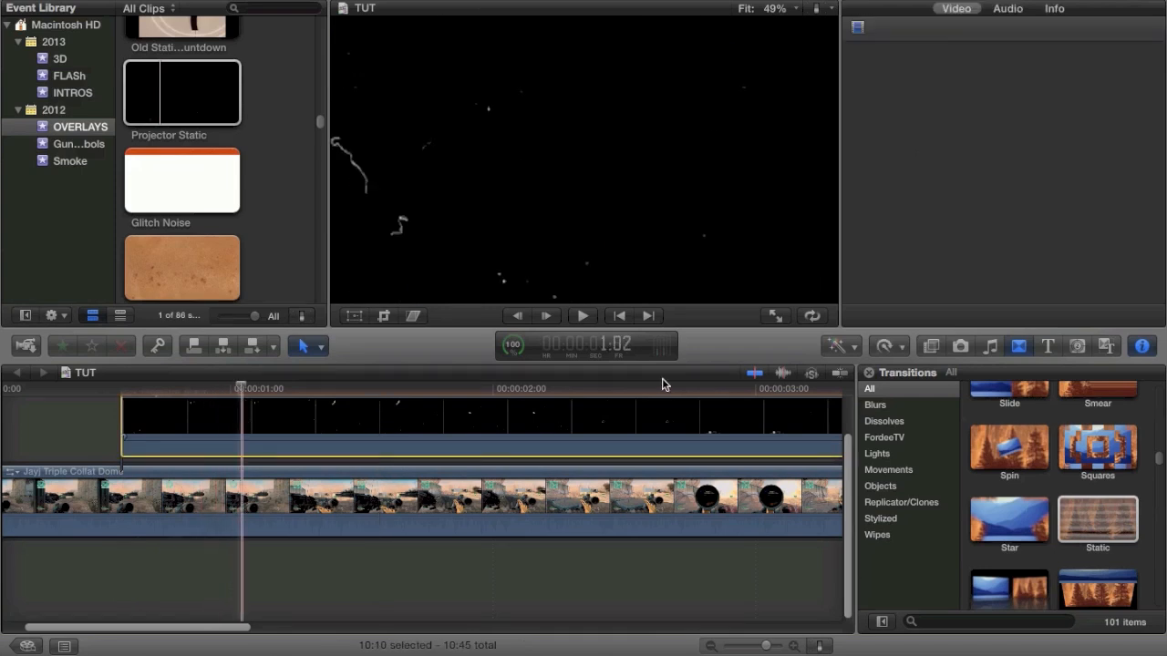
scroll(928, 241, "down", 5)
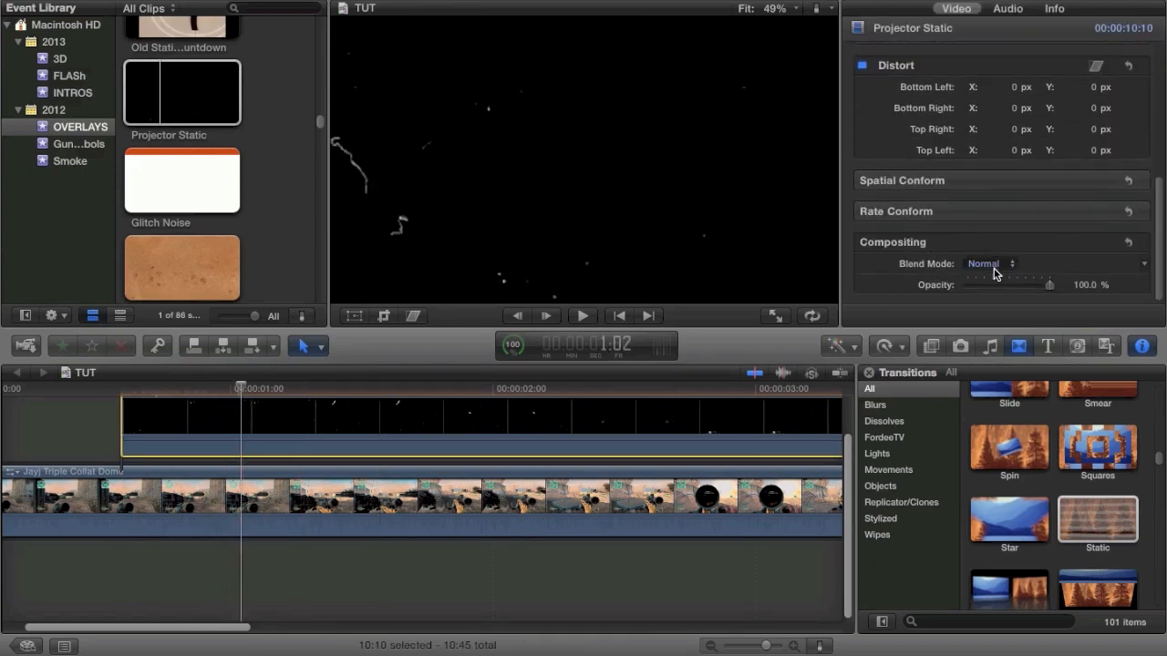
Set the Projector Static overlay's blend mode to Add
left_click(996, 273)
left_click(1003, 364)
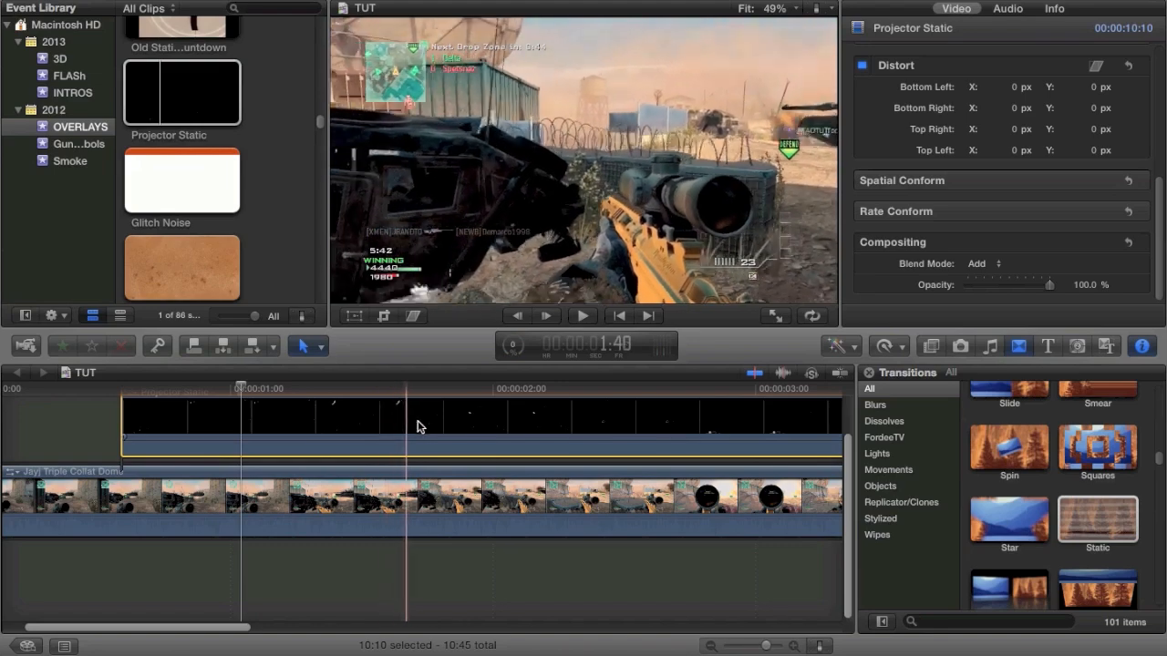
Find Glow in the Effects browser and try it on the Projector Static overlay
left_click(931, 346)
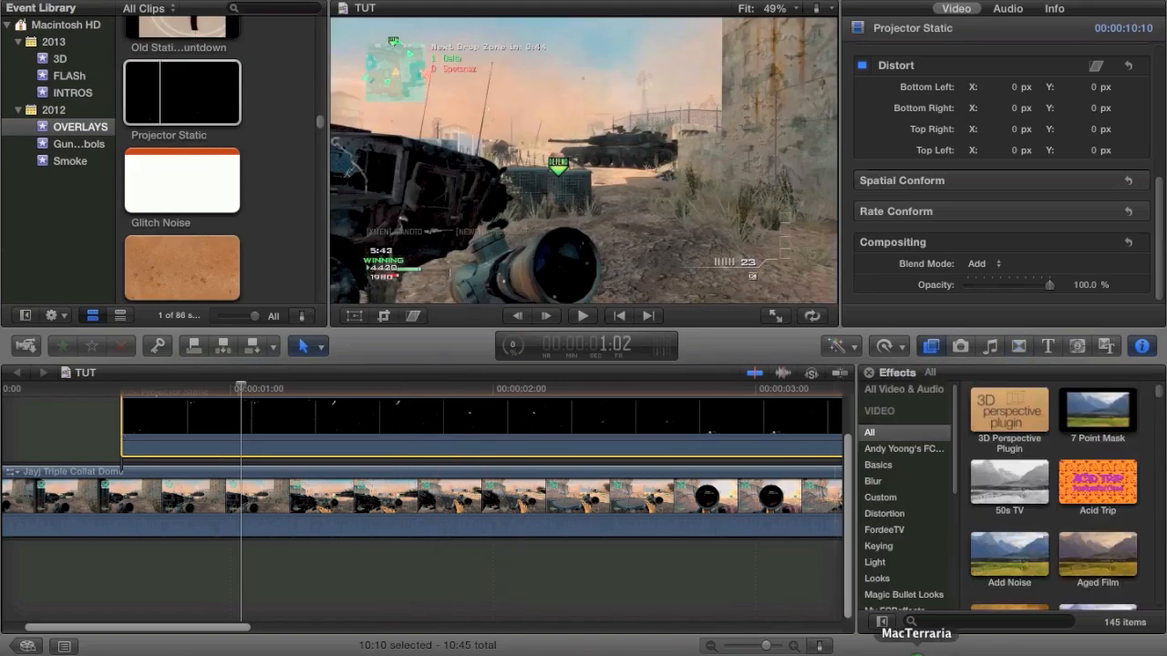
left_click(955, 622)
type("glow")
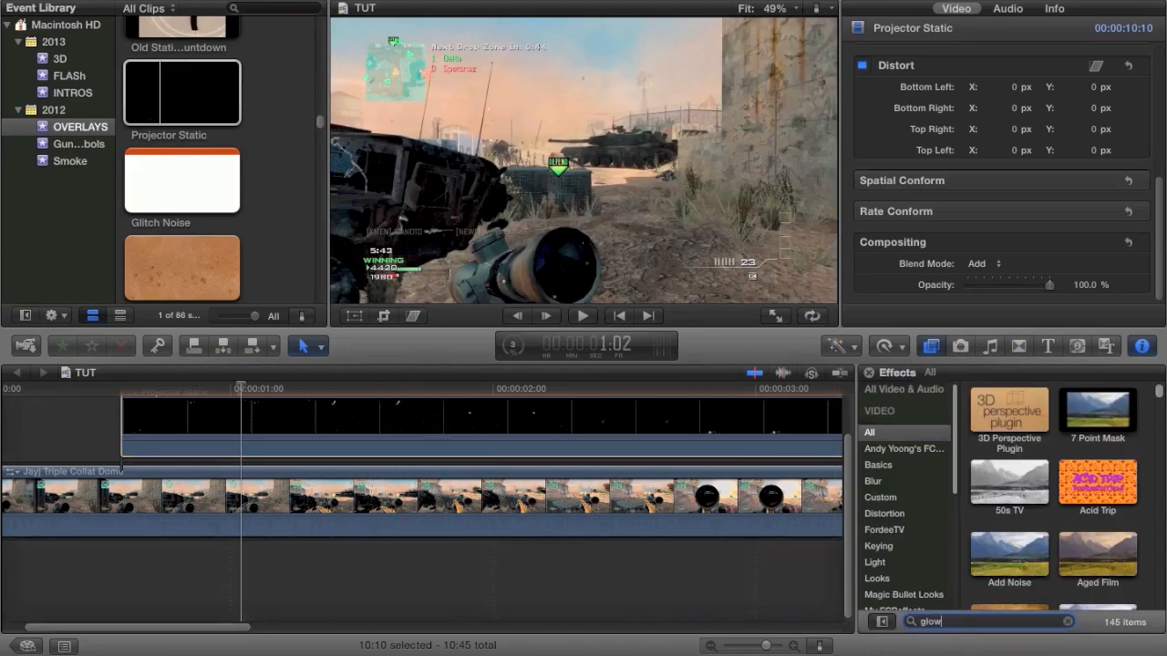
left_click_drag(1006, 428, 566, 419)
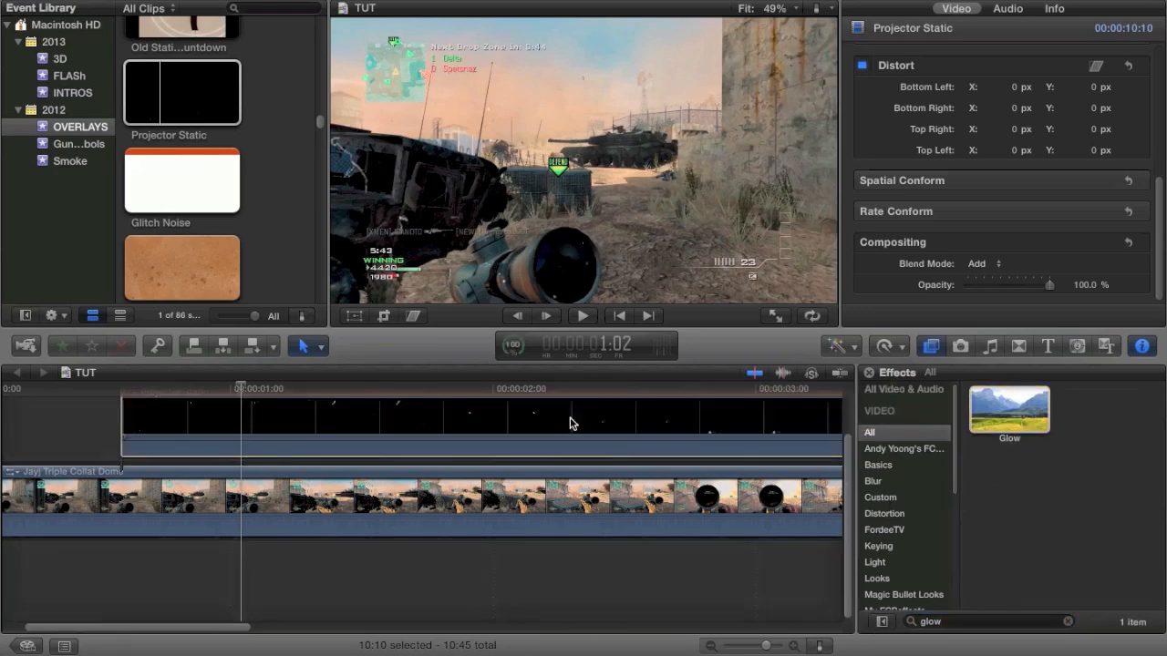
Search for Dazzle and apply it to the static overlay, turning specks into sparkles
left_click(946, 621)
type("dazzle")
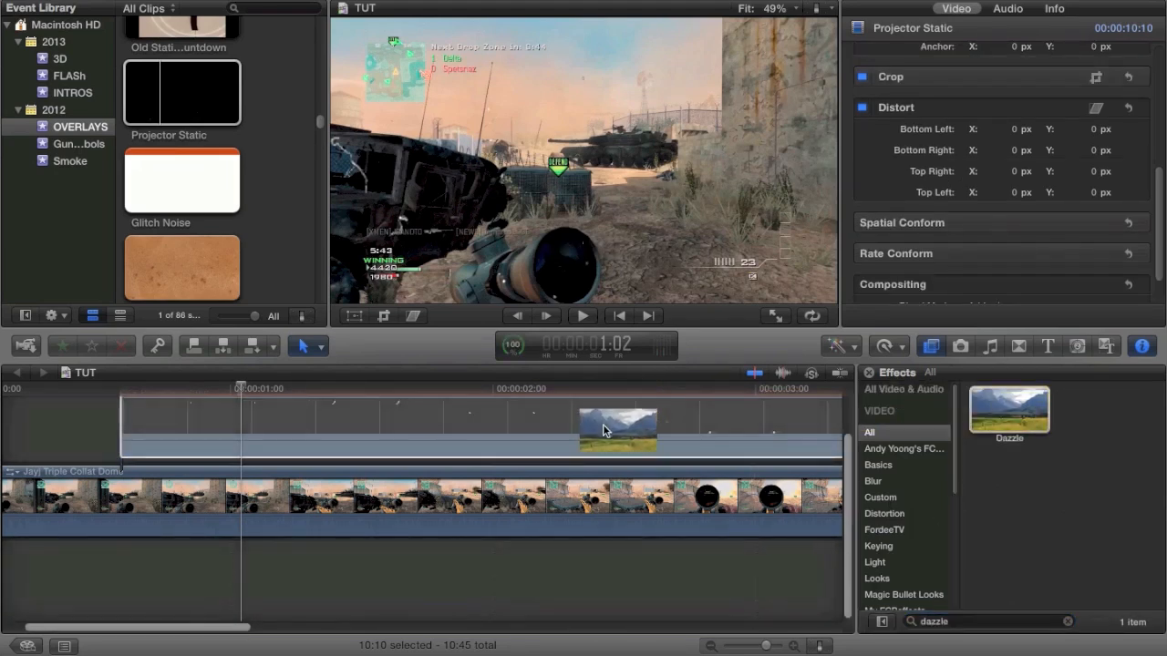
left_click_drag(997, 407, 599, 425)
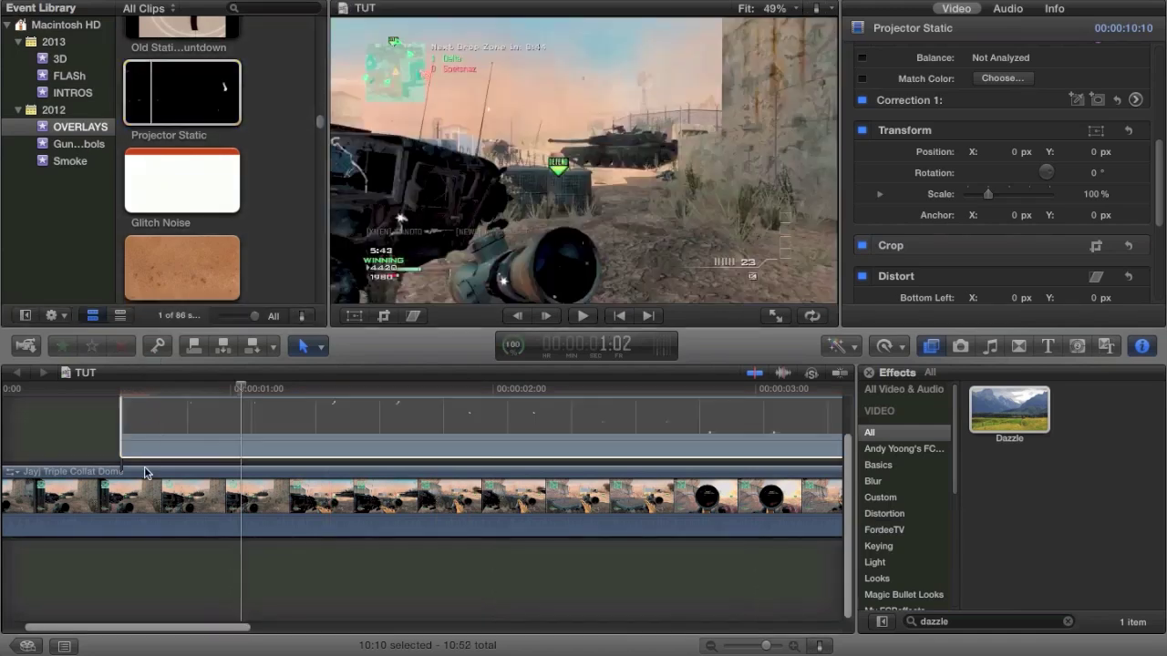
Add a second Projector Static overlay, rotated about 180°, with Blend Mode set to Add
left_click_drag(151, 96, 119, 464)
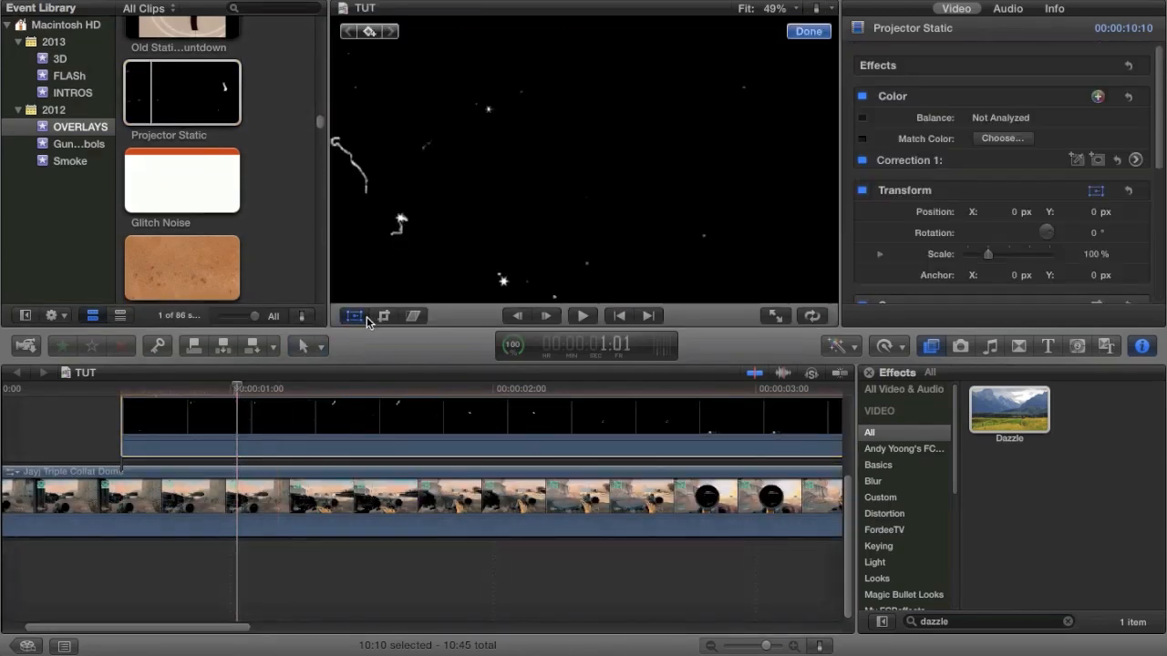
left_click_drag(619, 164, 401, 153)
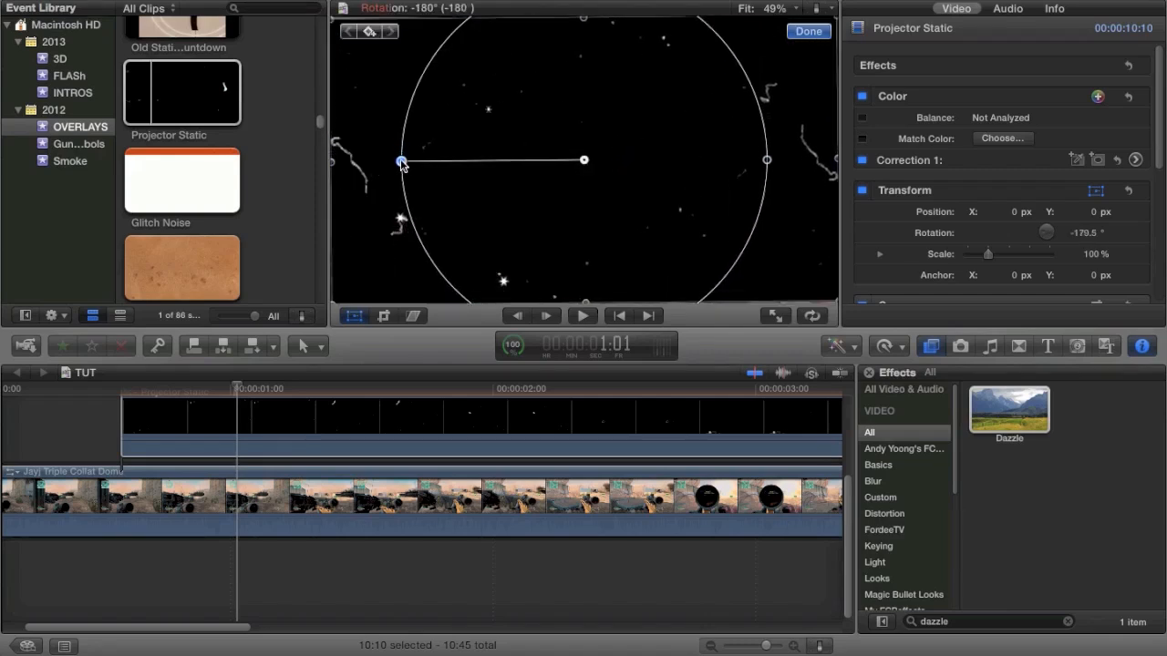
scroll(930, 114, "down", 10)
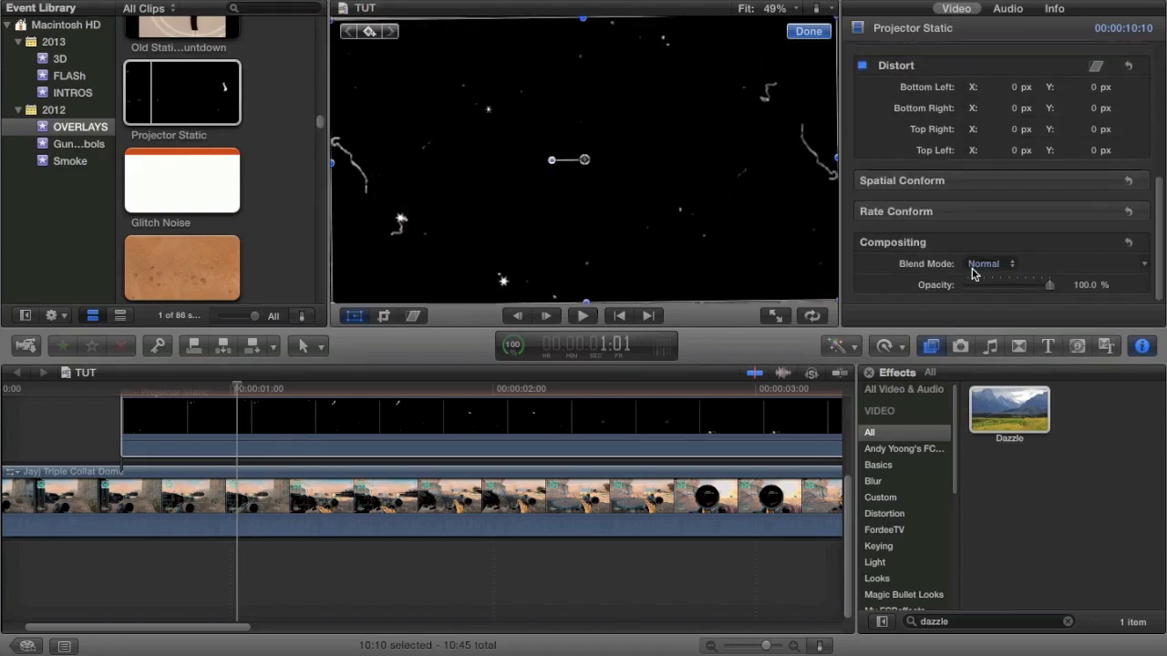
left_click(974, 266)
left_click(993, 361)
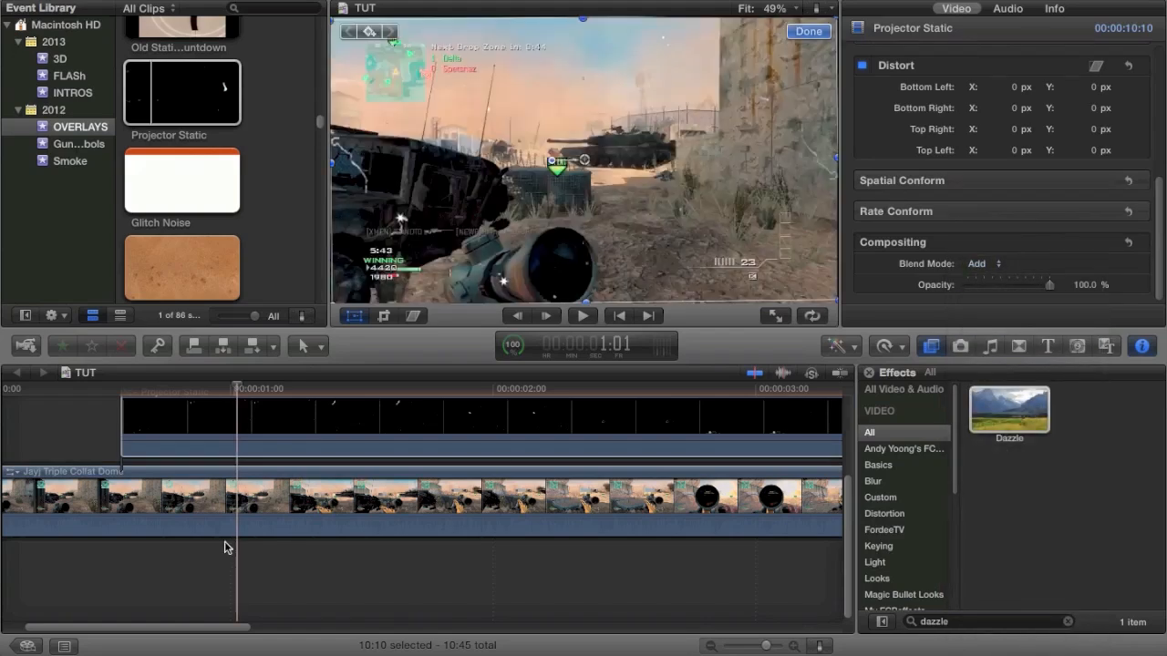
Stack the second overlay in its own lane and select both Projector Static clips
left_click(243, 456)
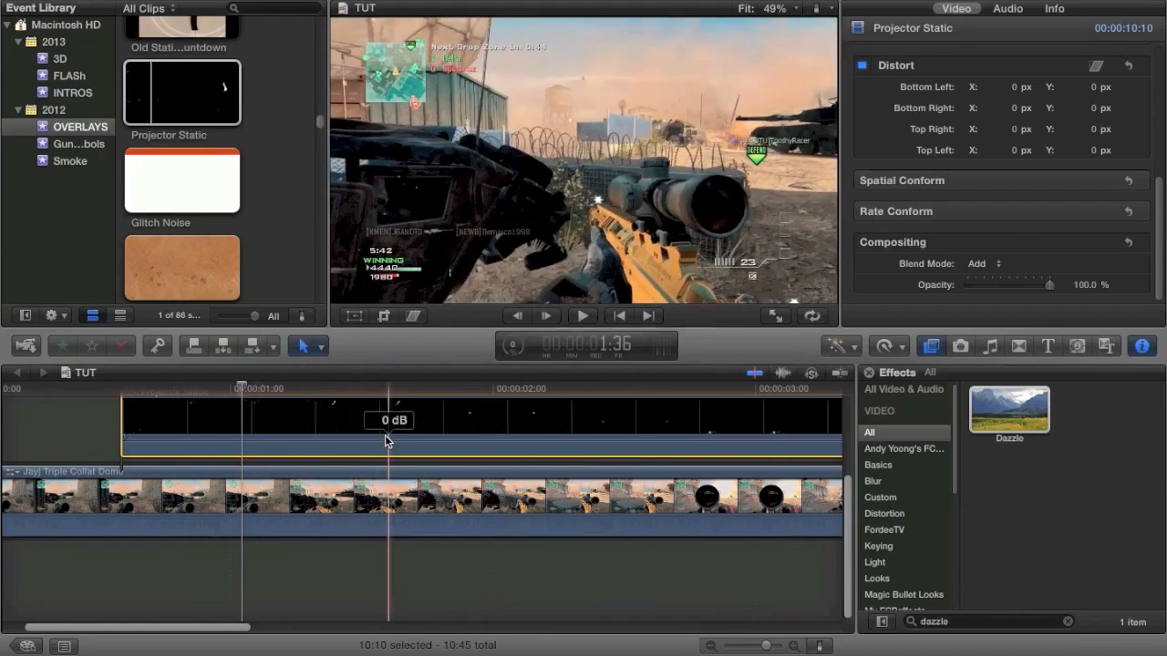
left_click_drag(362, 446, 385, 435)
left_click_drag(105, 465, 166, 388)
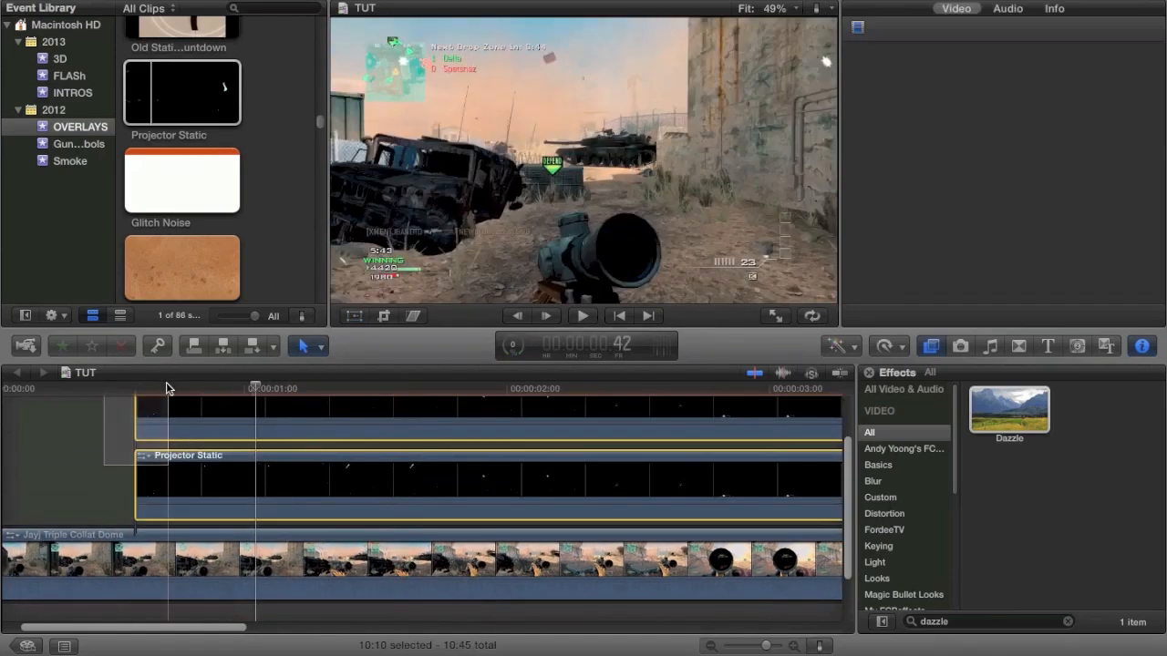
Delete both static overlays and connect Glitch Noise above the gameplay footage
key("Delete")
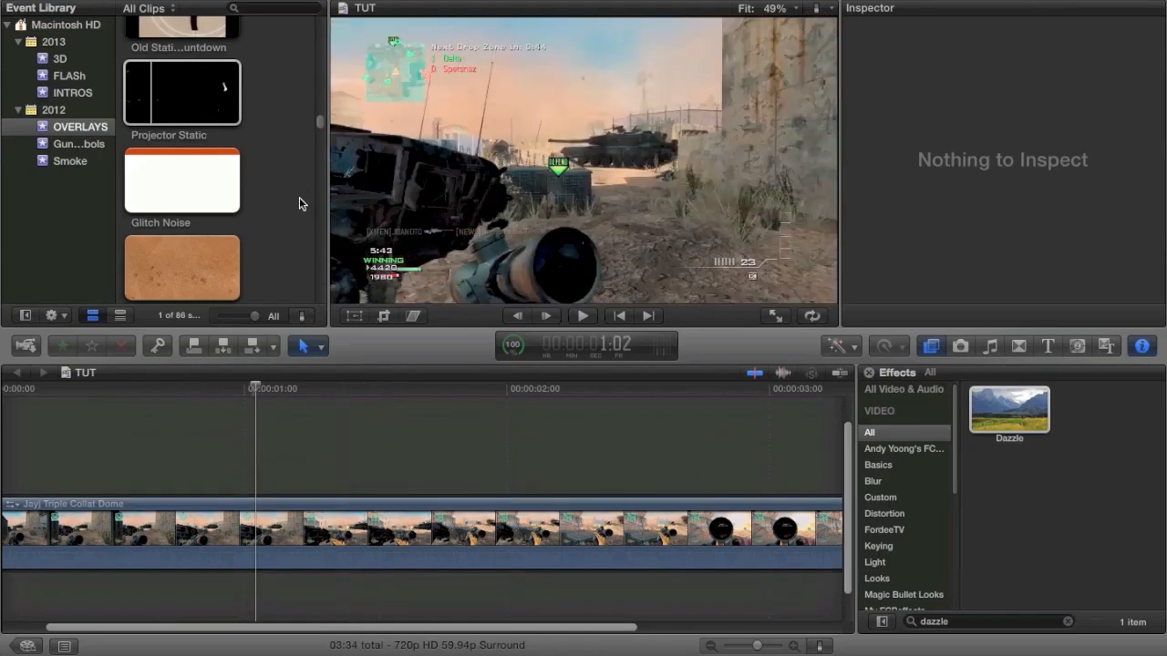
scroll(299, 196, "down", 5)
scroll(299, 203, "up", 3)
left_click(179, 141)
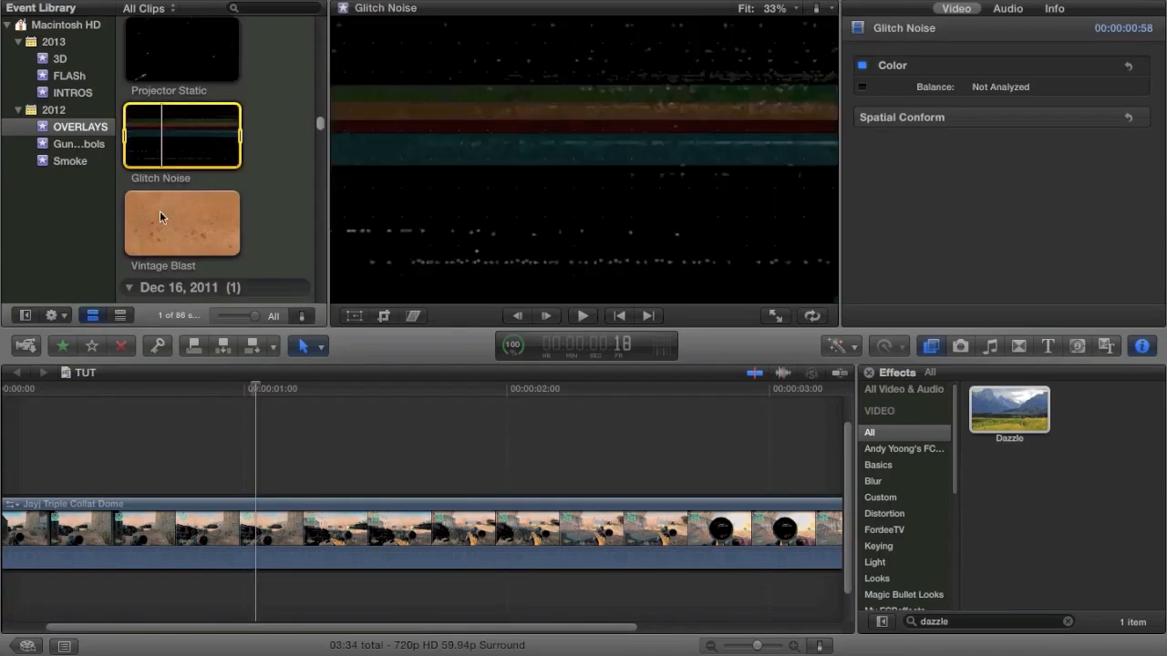
key("q")
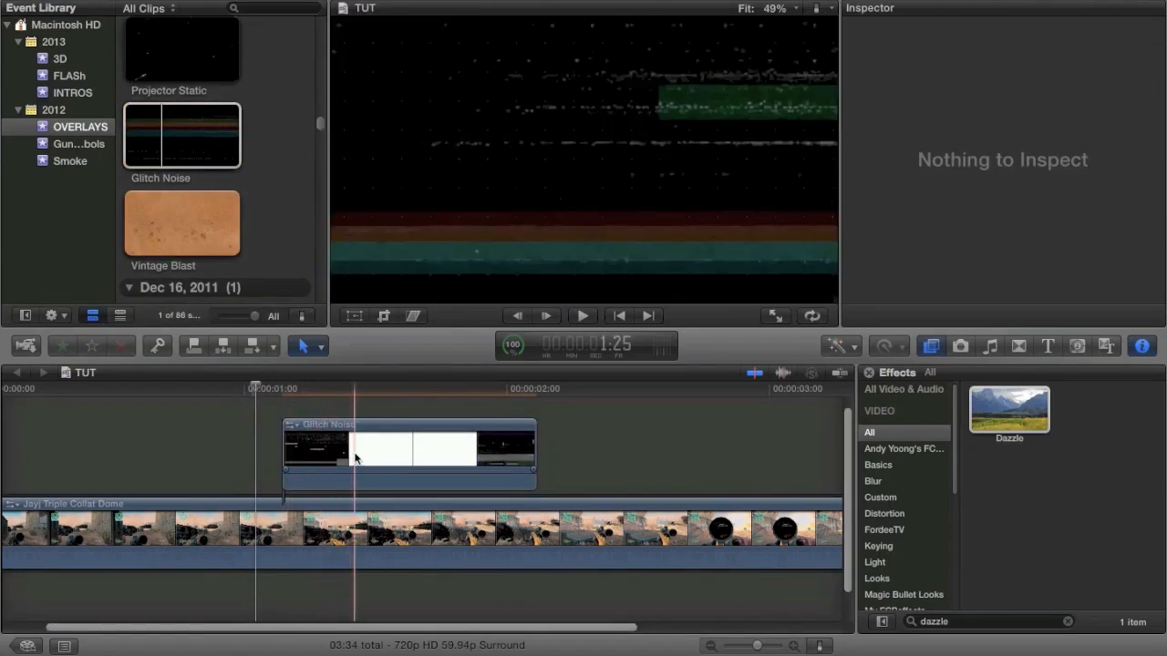
scroll(912, 246, "down", 5)
Blend Glitch Noise with Add mode over the footage, then remove it from the timeline
left_click(978, 271)
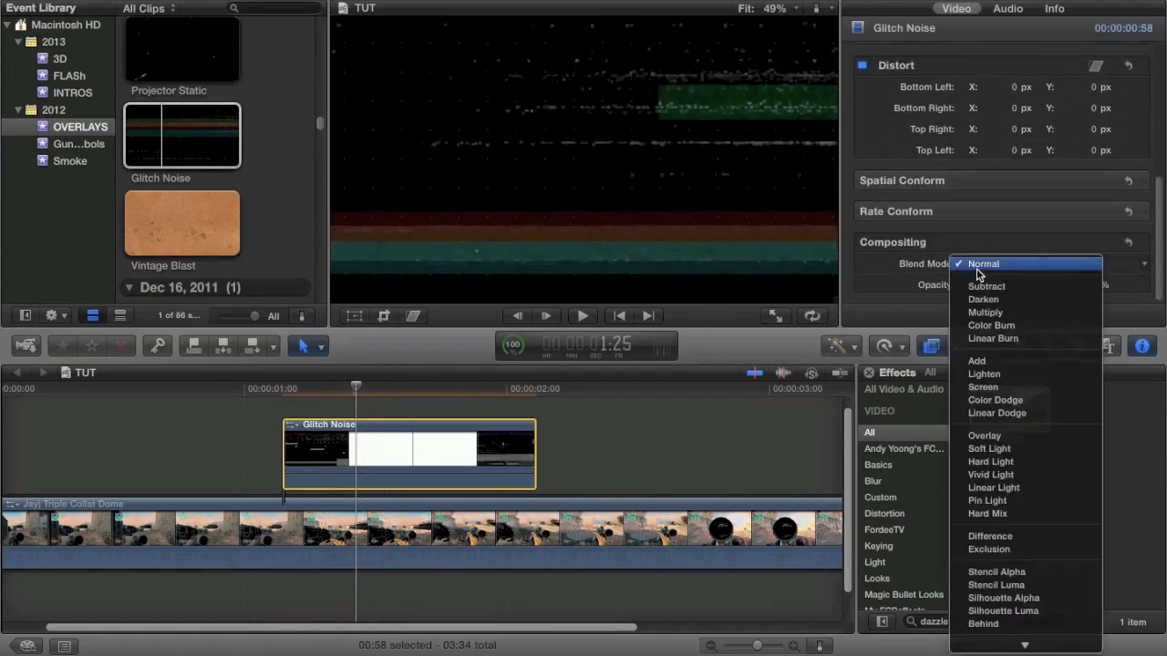
left_click(979, 362)
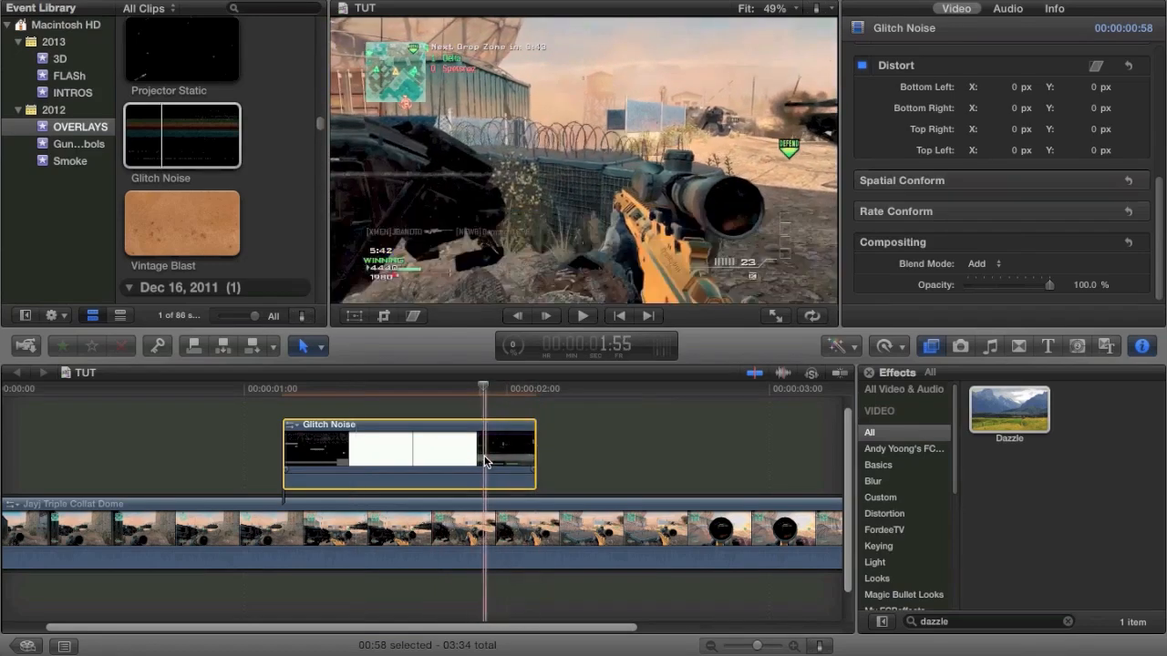
key("Delete")
type("proj")
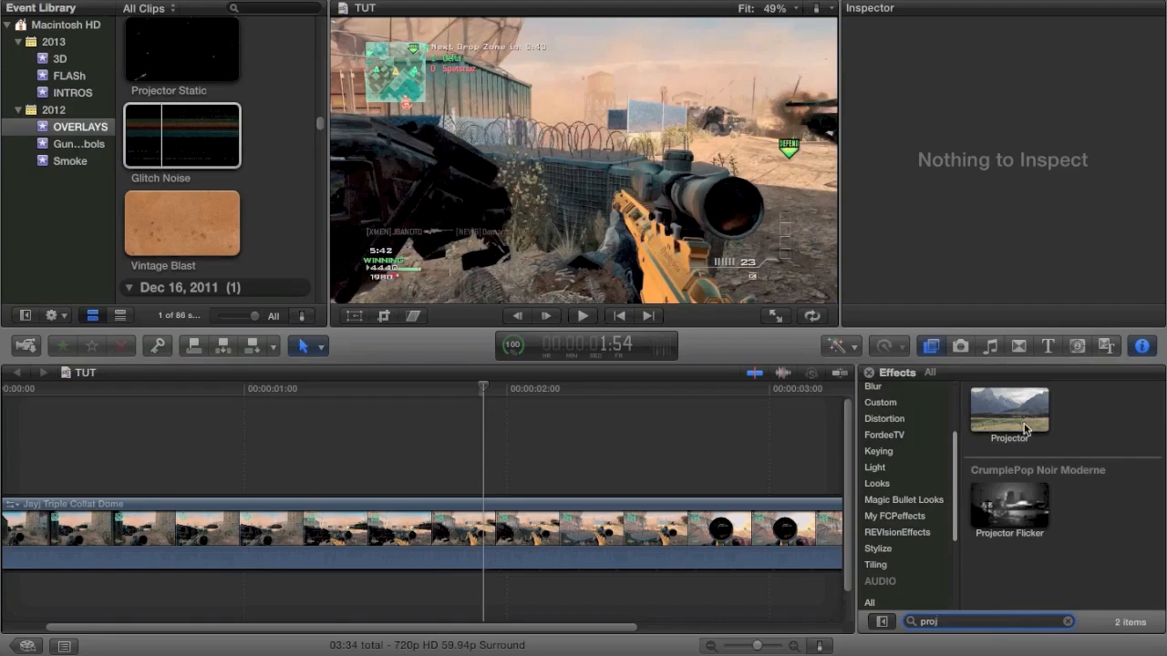
Drop the Projector effect onto the gameplay clip and select it to show its settings
left_click_drag(1023, 428, 547, 529)
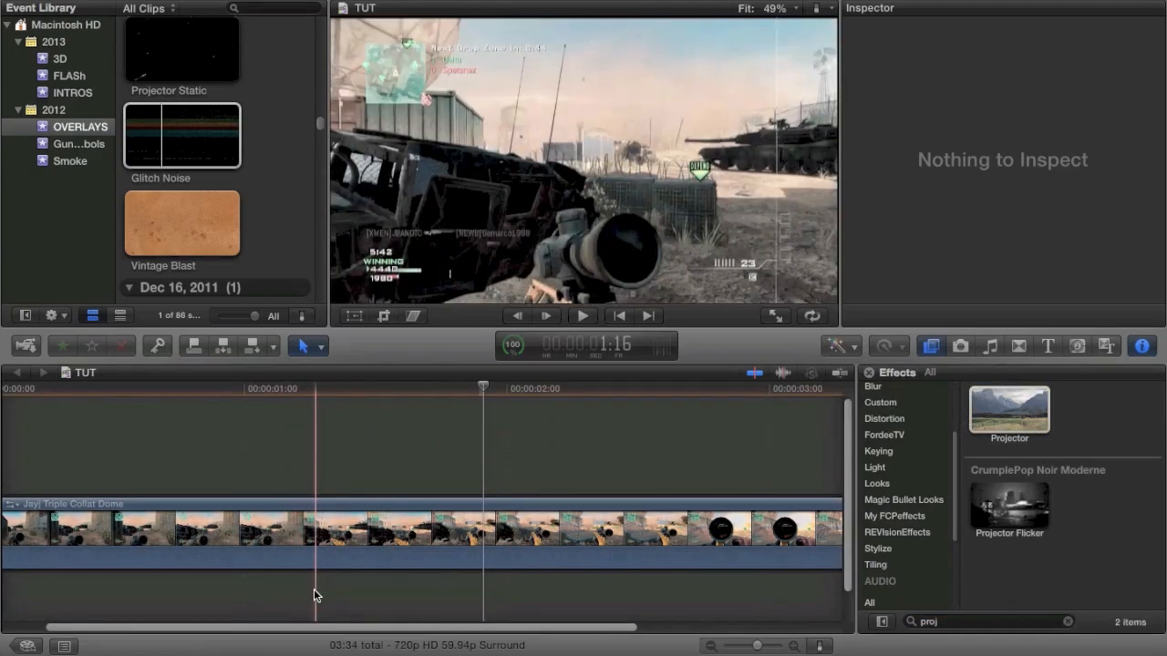
left_click(310, 538)
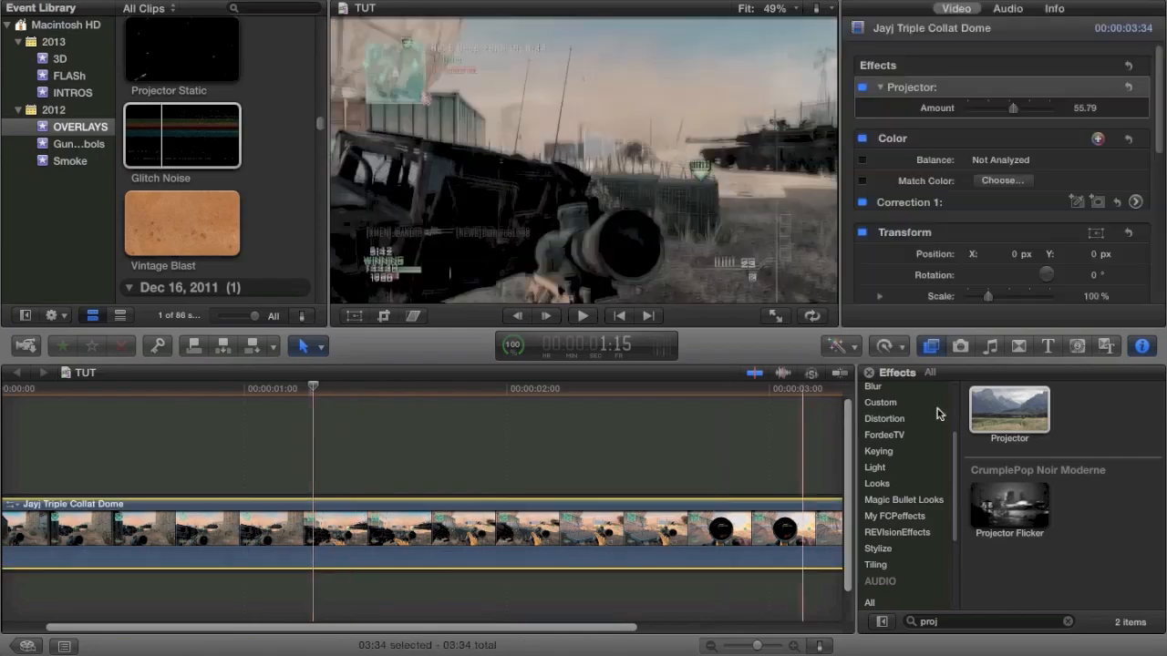
Preview the Projector Amount from full strength down, leaving it at a subtle 23.91
left_click_drag(1014, 109, 1063, 109)
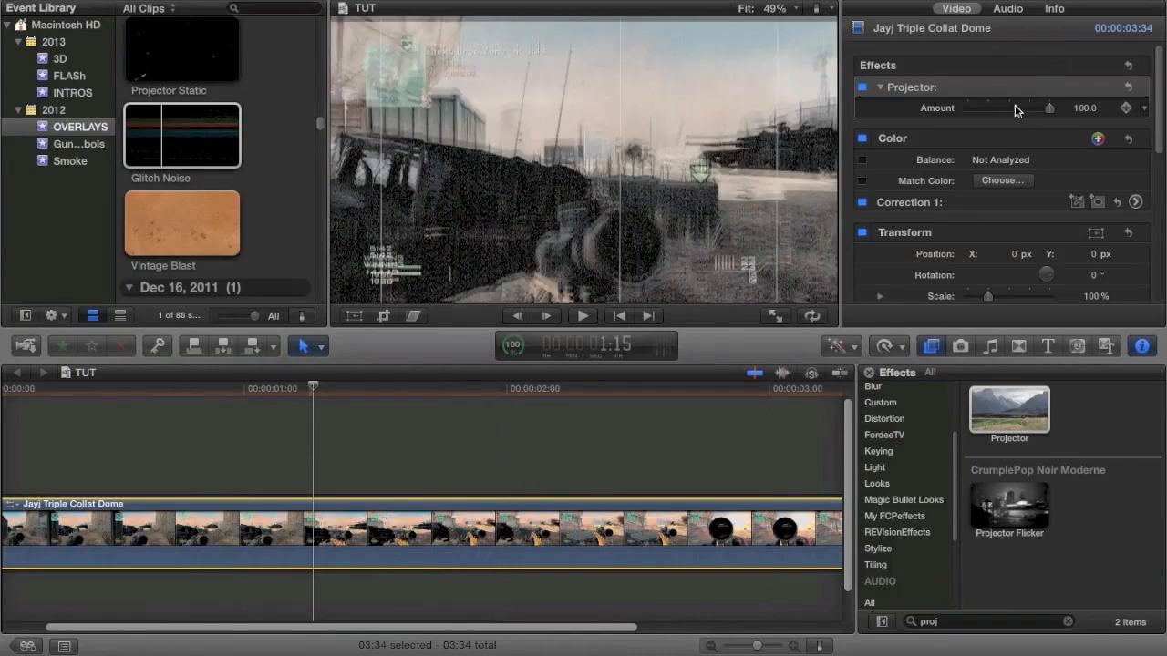
left_click_drag(1017, 110, 1010, 111)
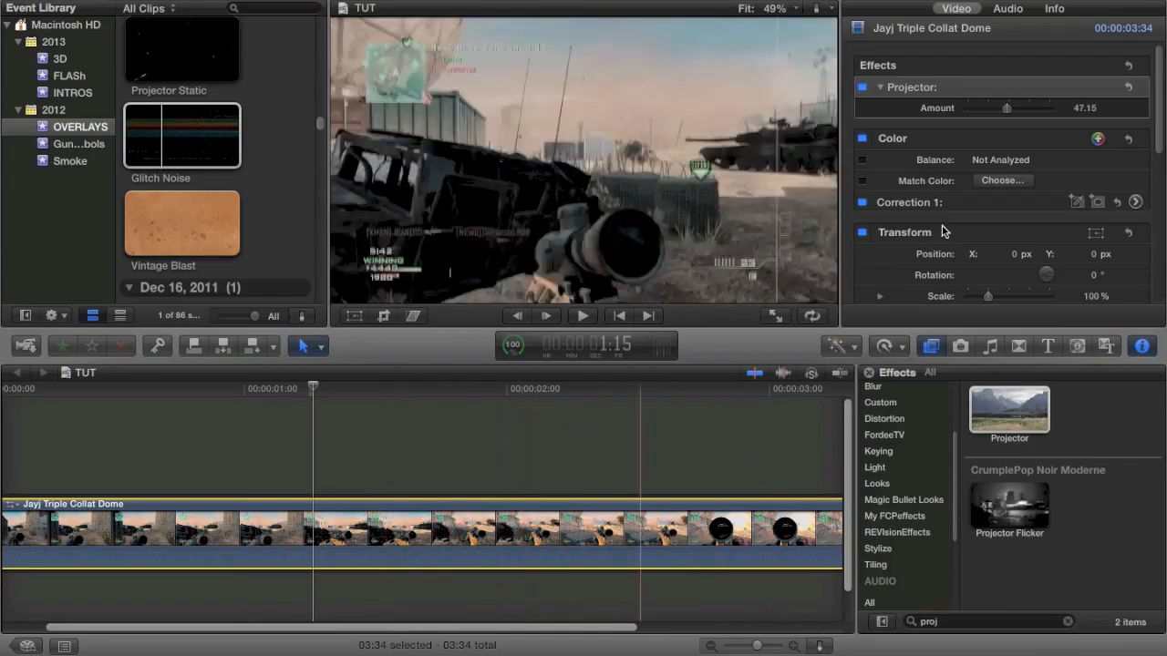
left_click(1008, 108)
left_click_drag(1008, 108, 1012, 108)
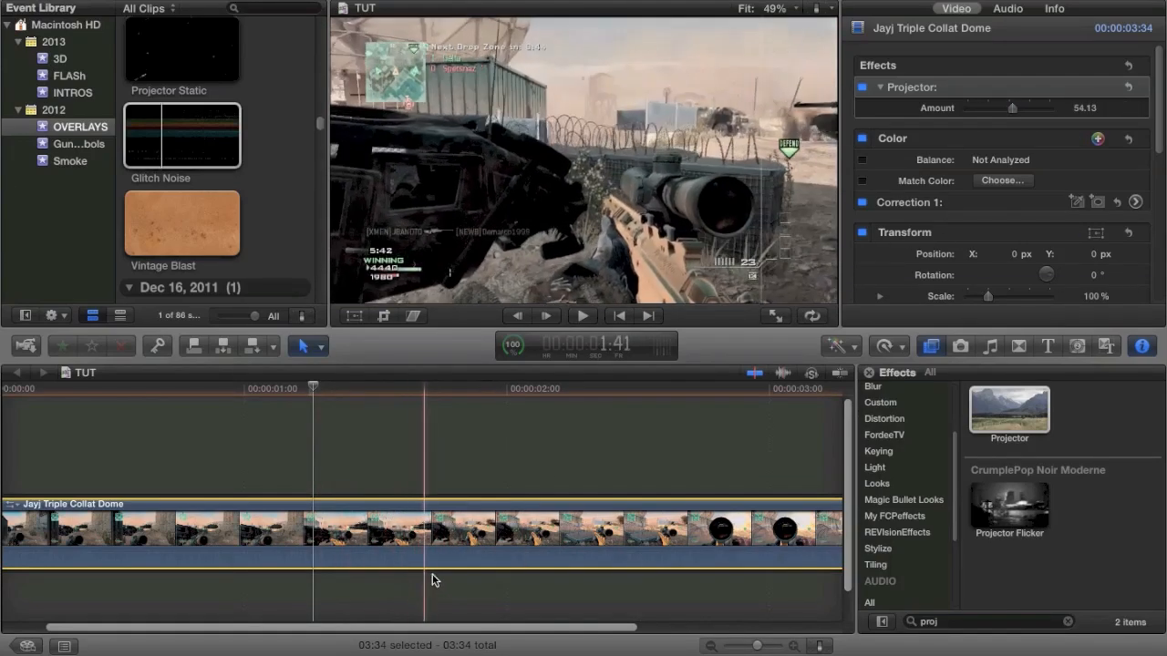
left_click_drag(1012, 108, 1062, 121)
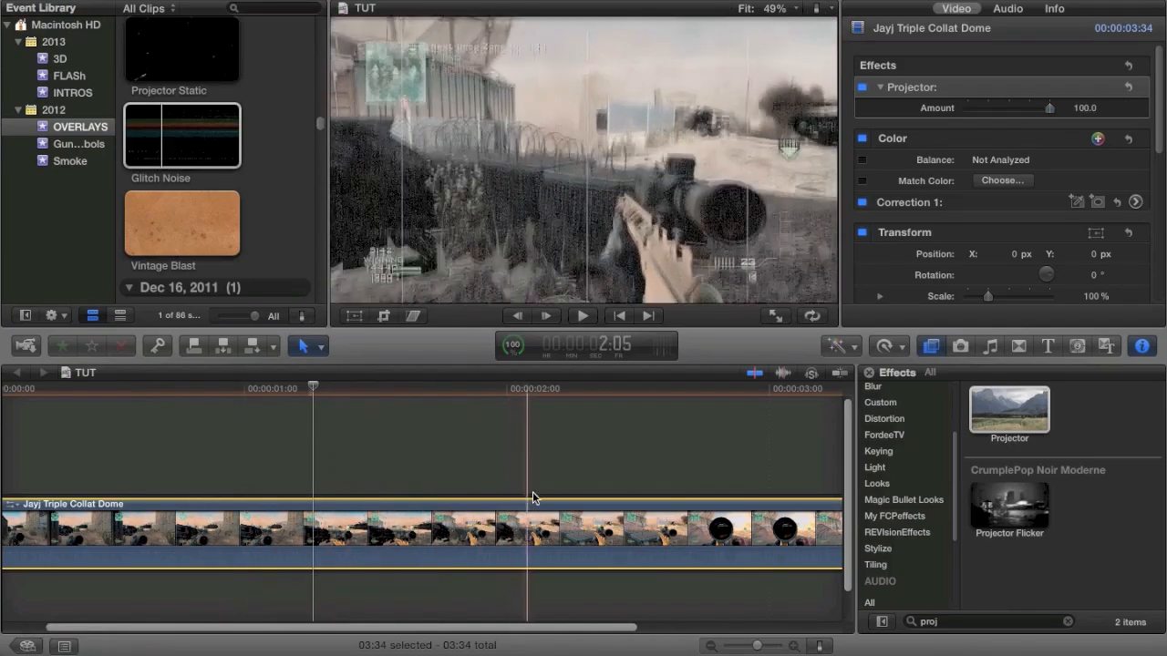
left_click(994, 107)
left_click_drag(993, 108, 987, 108)
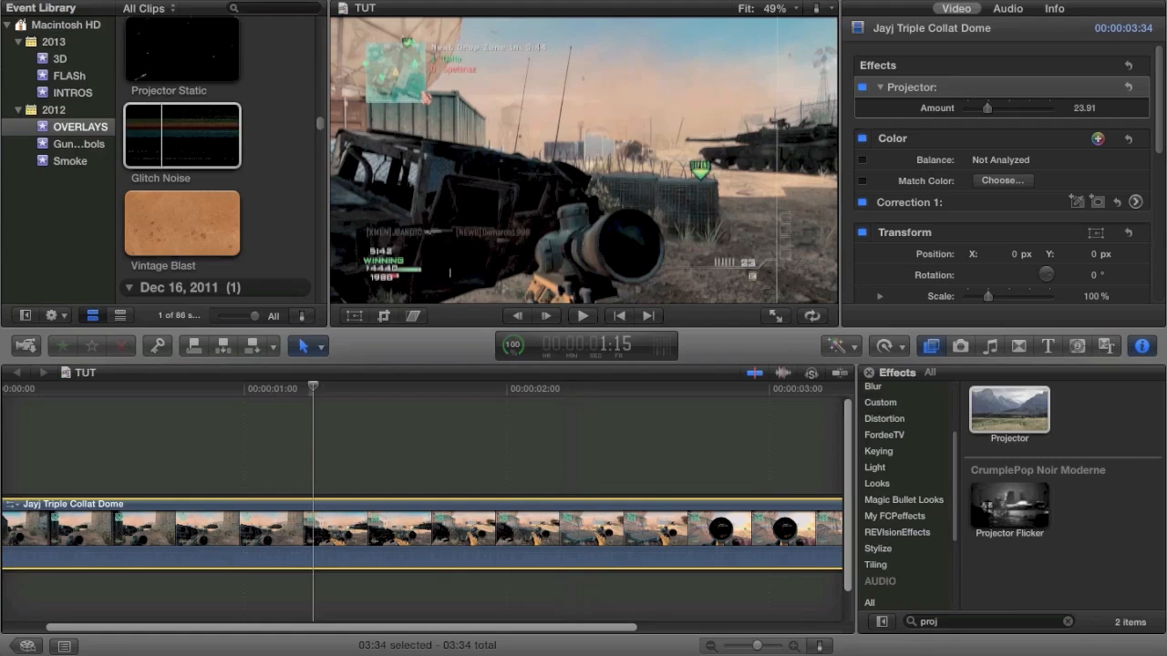
left_click(661, 0)
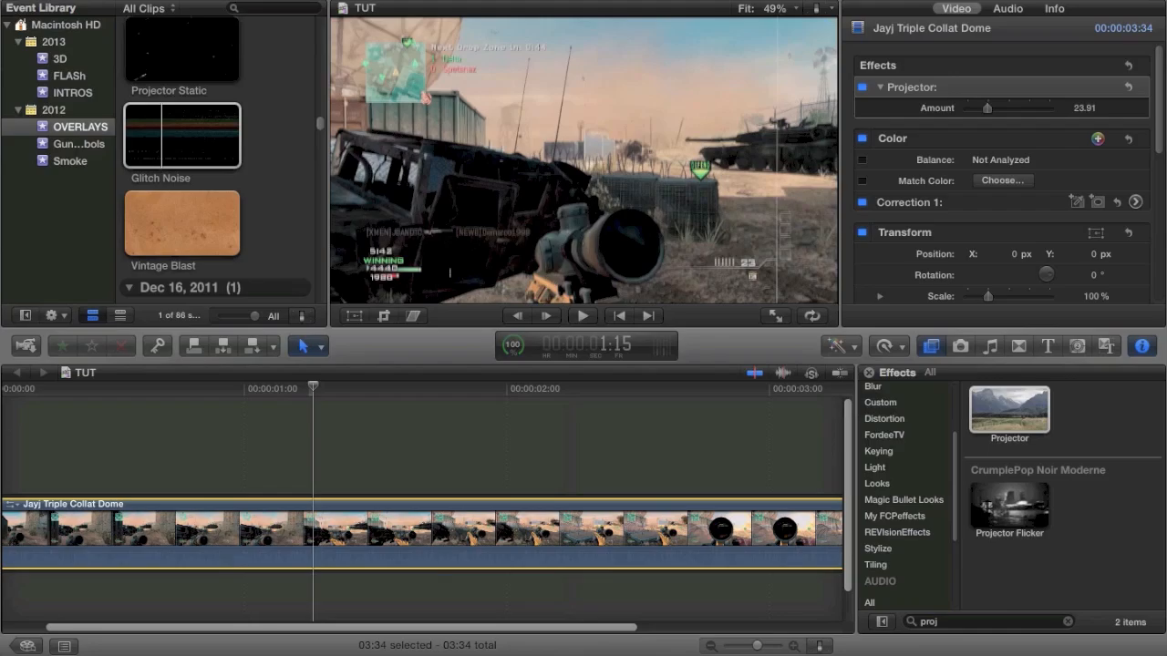